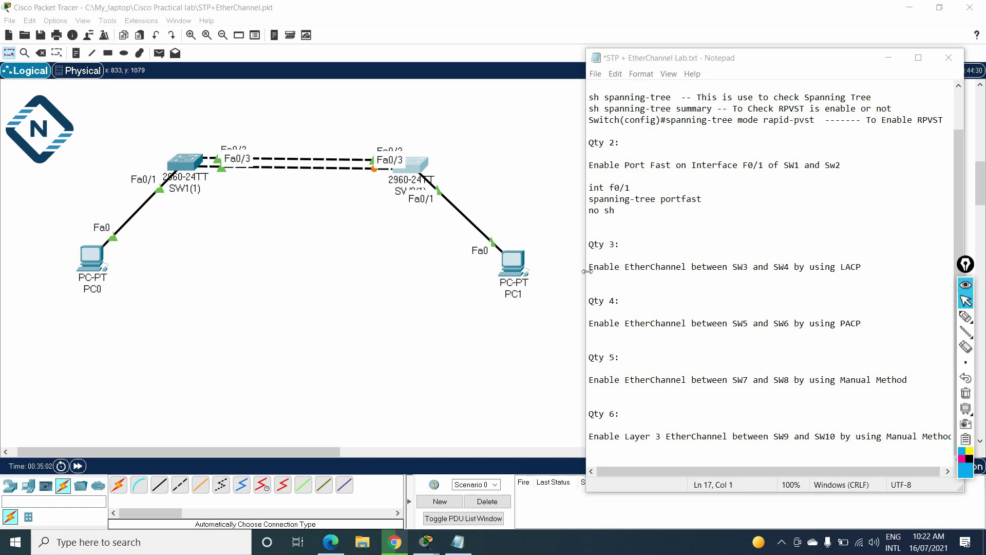
Step: Highlight the Qty 3 LACP EtherChannel task line in the lab notes
left_click_drag(589, 245, 862, 268)
key("Down")
key("Down")
key("Down")
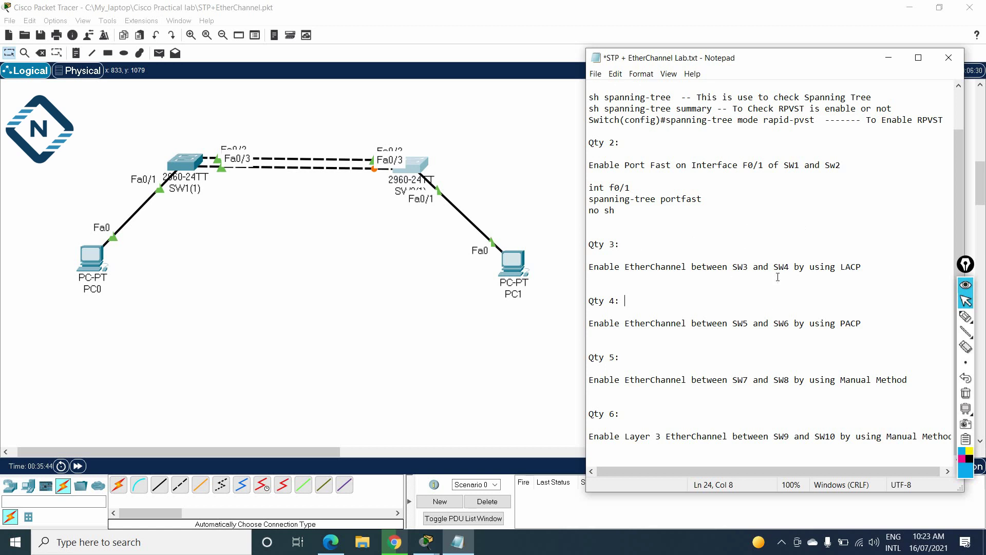
left_click_drag(591, 266, 776, 278)
left_click(753, 266)
Step: Rename the left switch's label from SW1(1) to SW3
left_click(196, 189)
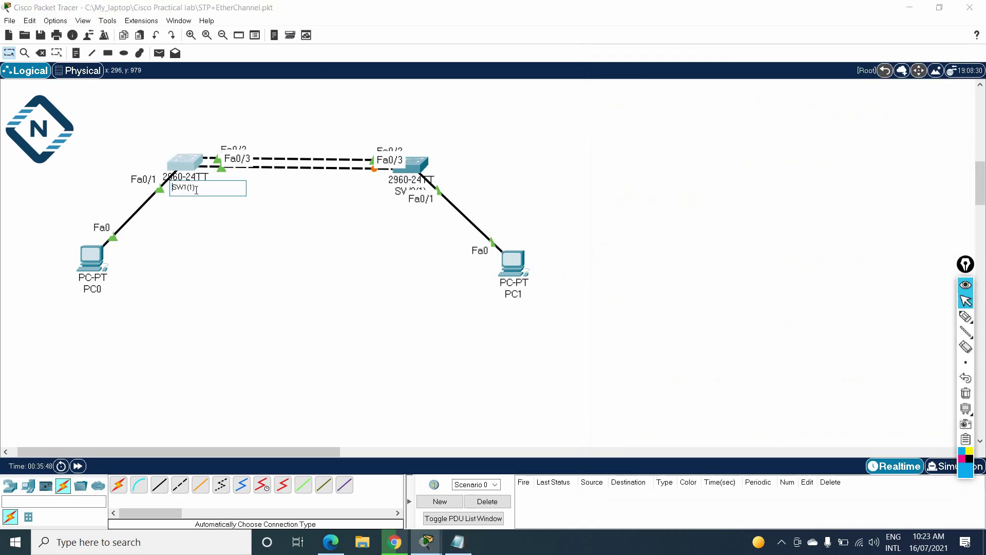
key("ctrl+a")
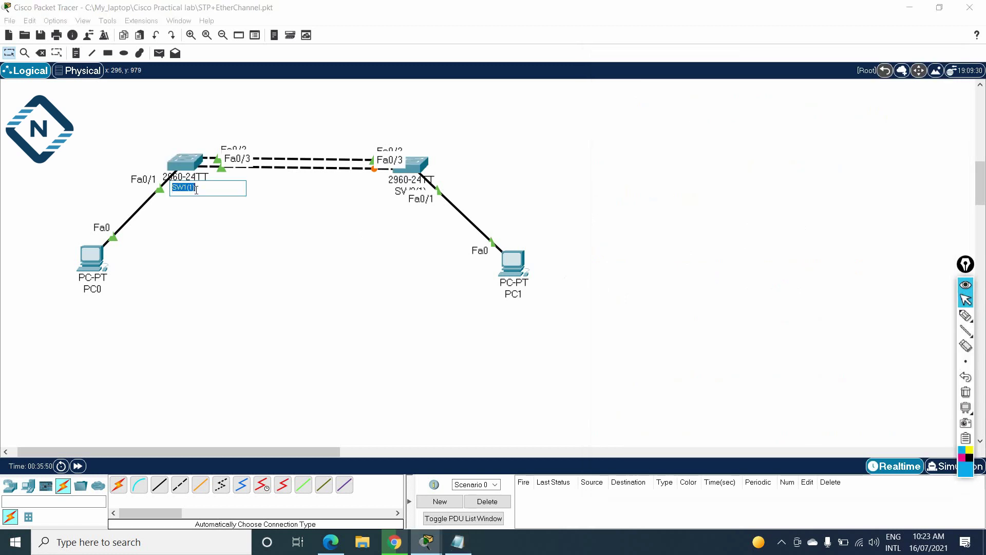
type("SW3")
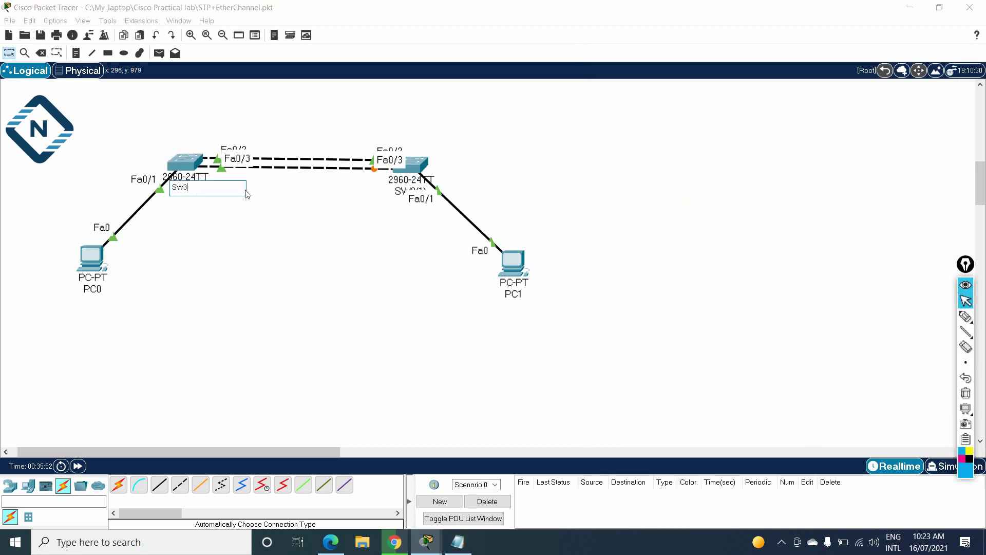
key("Return")
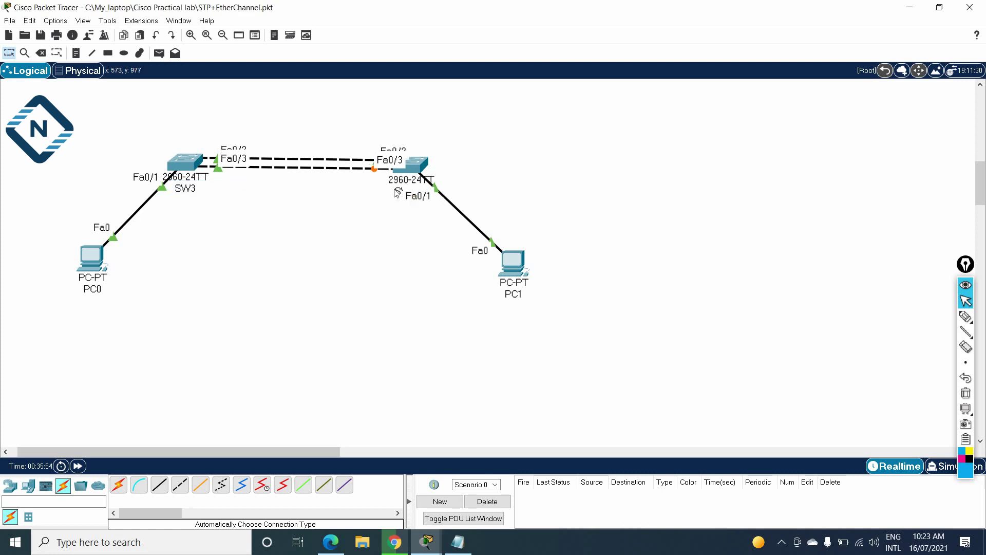
Step: Rename the right switch's label from SW2(1) to SW4
left_click(400, 189)
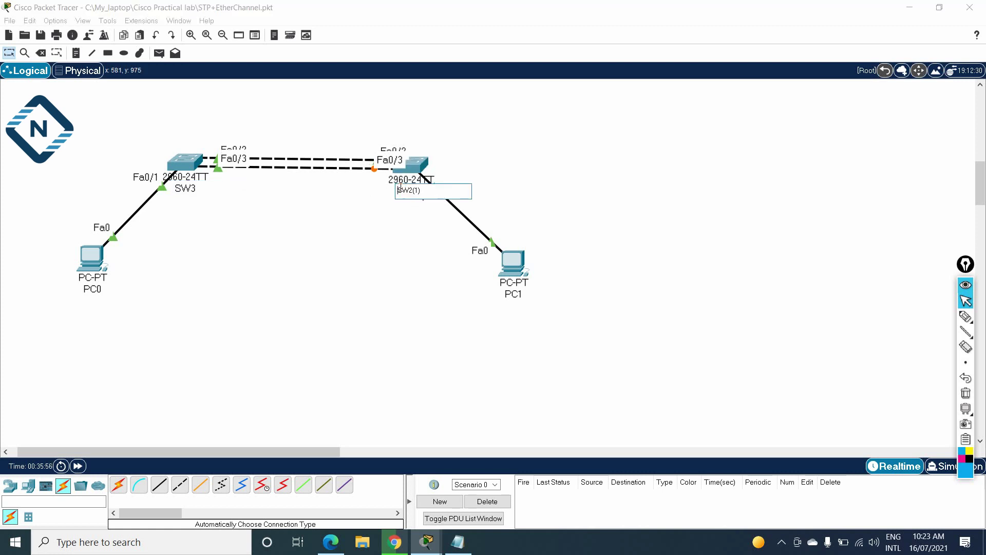
double_click(400, 189)
type("SW4")
left_click(378, 263)
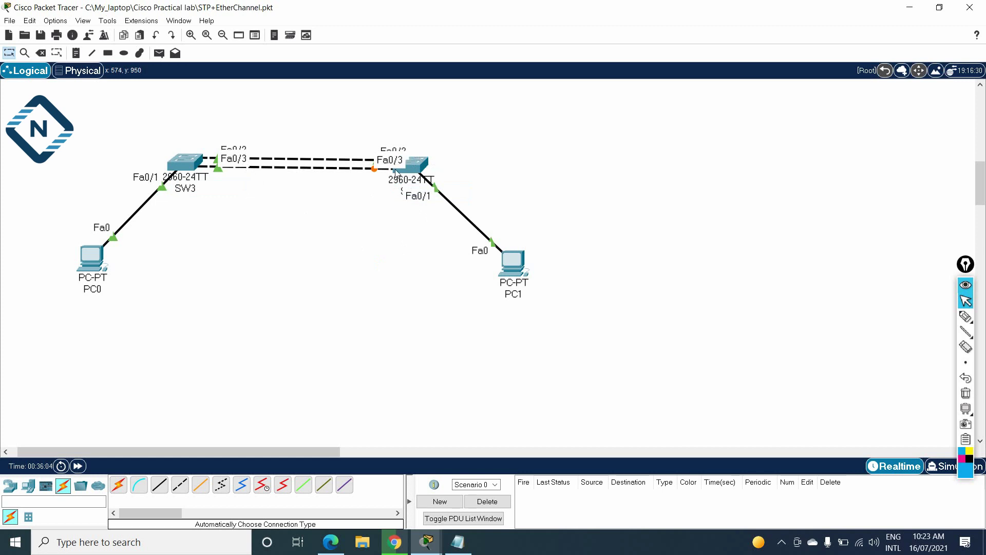
Step: Uncheck Always Show Port Labels in Options > Preferences and select the freehand drawing tool
left_click(55, 21)
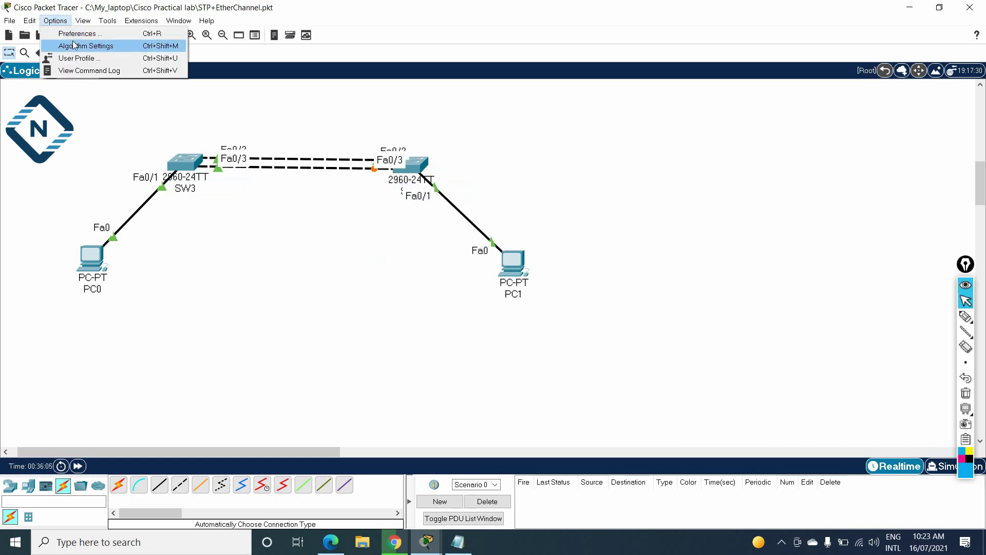
left_click(76, 34)
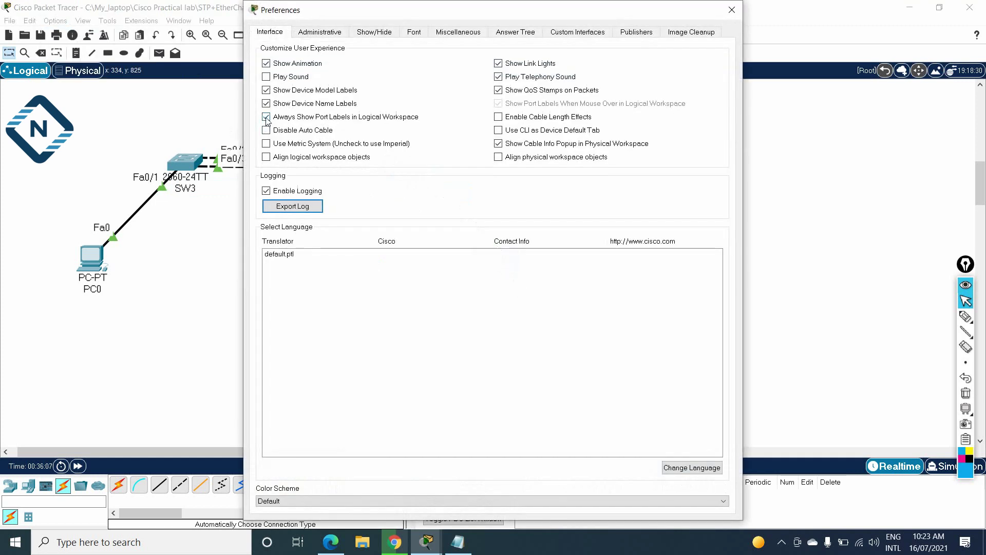
left_click(732, 10)
left_click(327, 294)
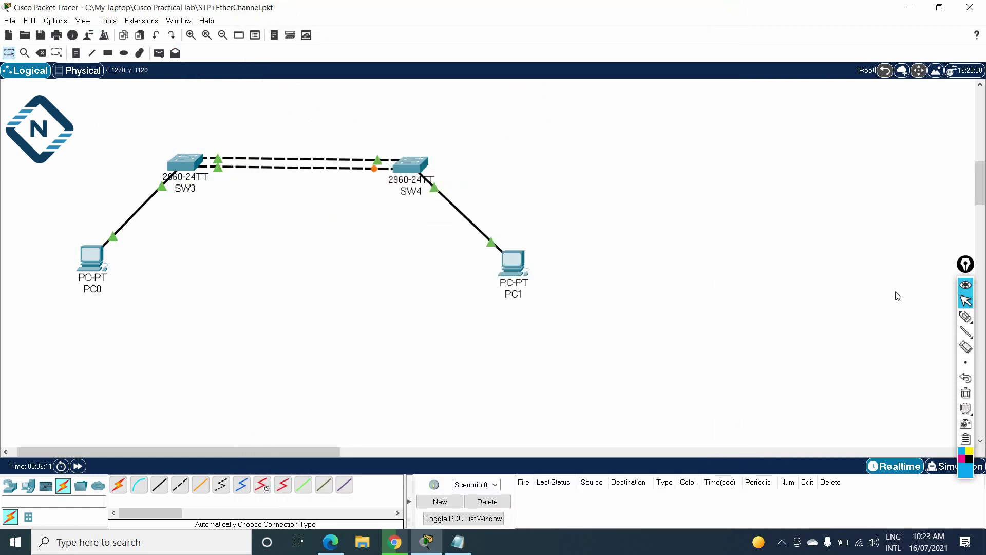
left_click(964, 322)
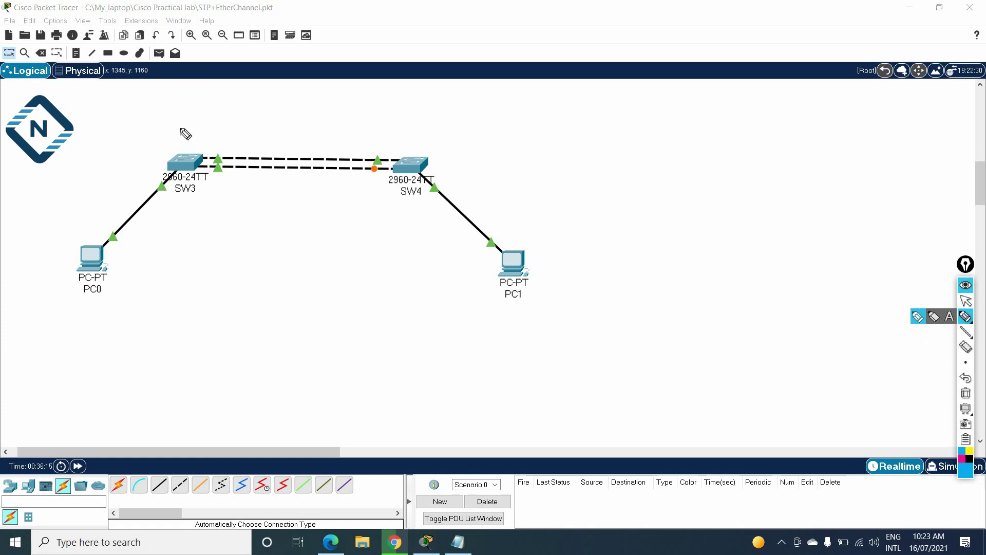
mouse_move(180, 132)
left_mouse_down()
mouse_move(220, 113)
mouse_move(226, 123)
mouse_move(206, 138)
mouse_move(212, 144)
mouse_move(249, 130)
mouse_move(228, 127)
mouse_move(212, 148)
mouse_move(220, 172)
mouse_move(168, 176)
mouse_move(231, 154)
left_mouse_up()
mouse_move(381, 148)
left_mouse_down()
mouse_move(395, 149)
mouse_move(367, 175)
mouse_move(384, 172)
mouse_move(366, 179)
left_mouse_up()
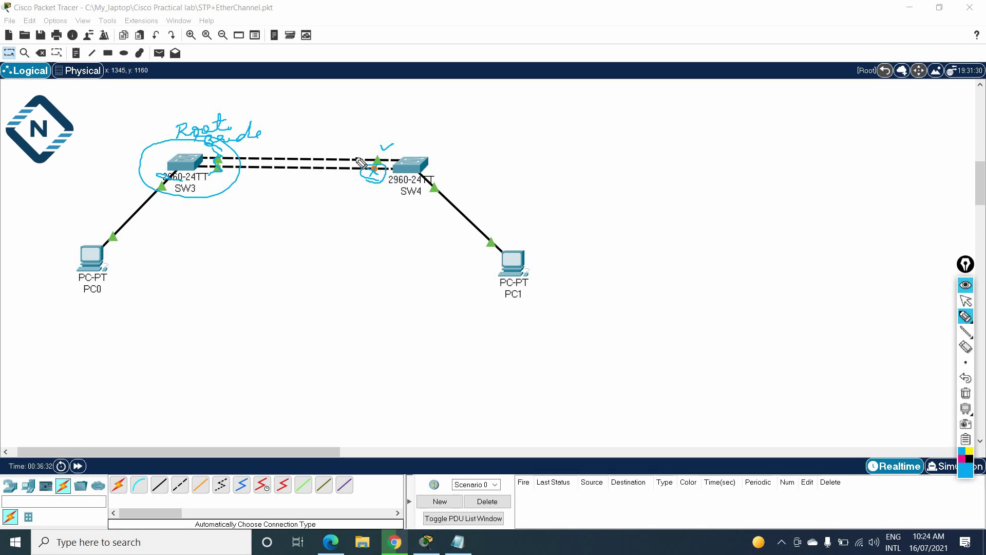
mouse_move(205, 155)
left_mouse_down()
mouse_move(203, 181)
mouse_move(344, 194)
mouse_move(383, 185)
mouse_move(400, 155)
mouse_move(338, 137)
mouse_move(221, 135)
left_mouse_up()
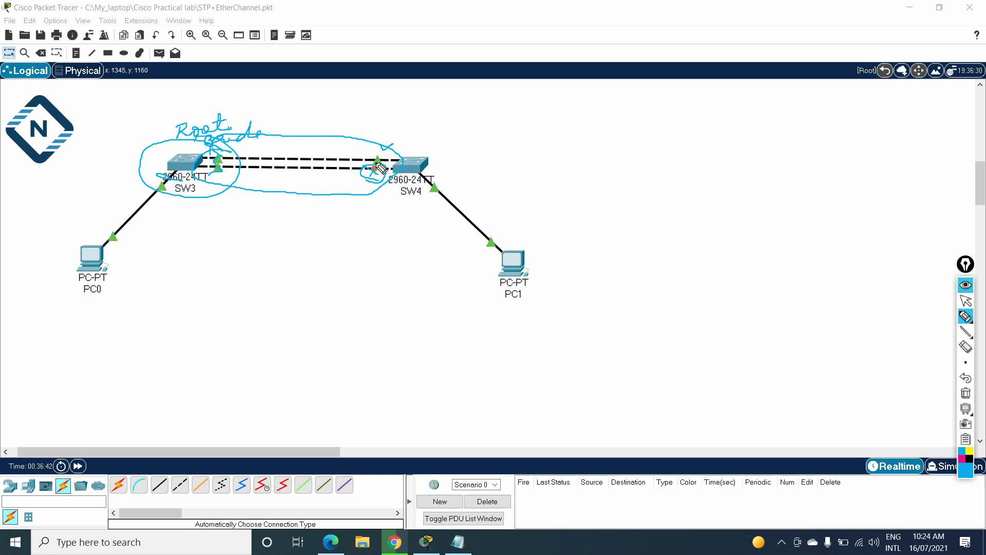
left_click(966, 393)
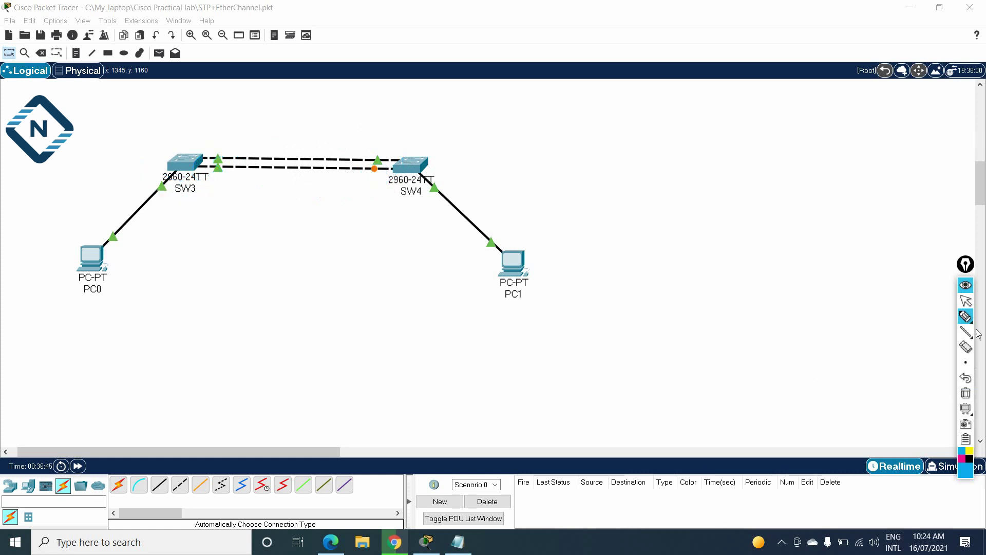
left_click(965, 302)
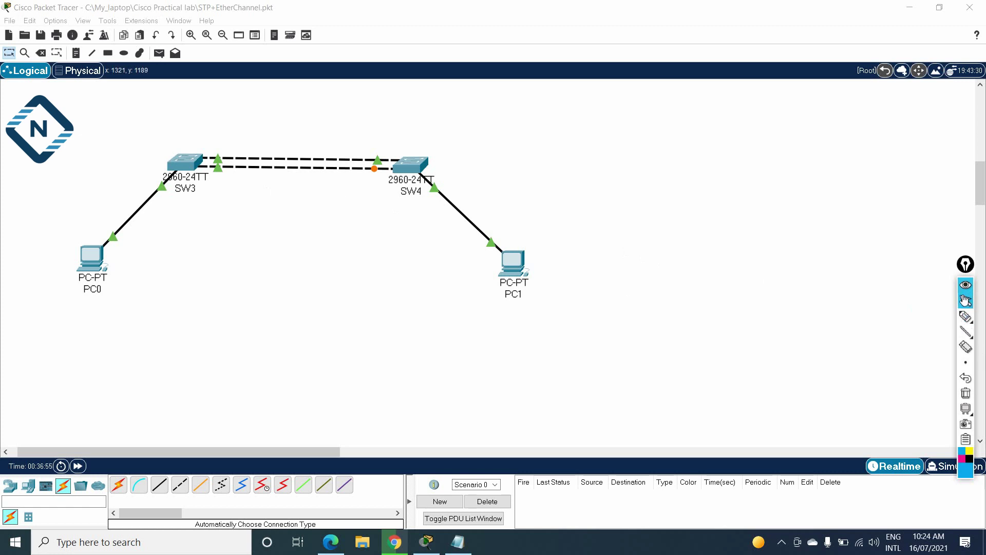
left_click(191, 164)
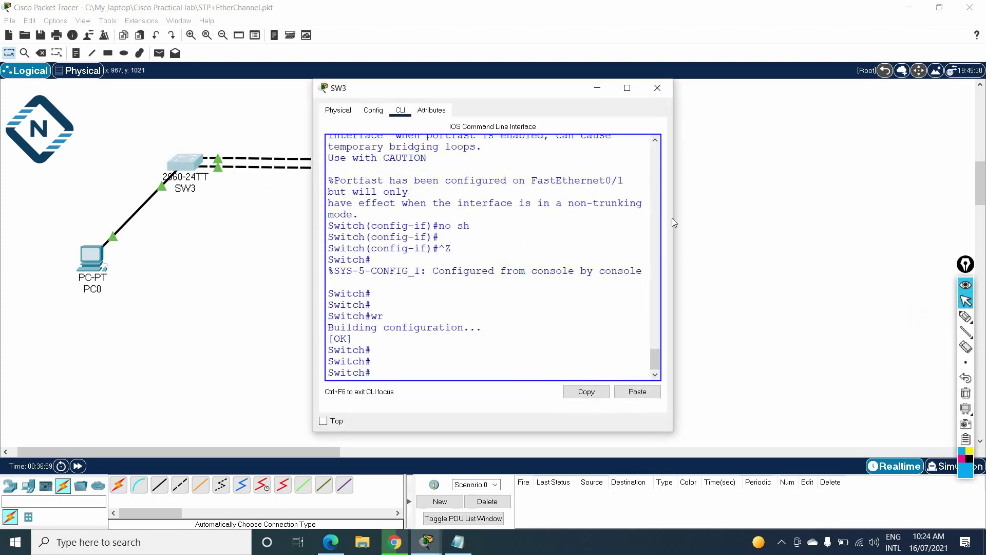
Step: Widen SW3's CLI window and set its hostname to SW3 from config t
left_click_drag(671, 219, 905, 221)
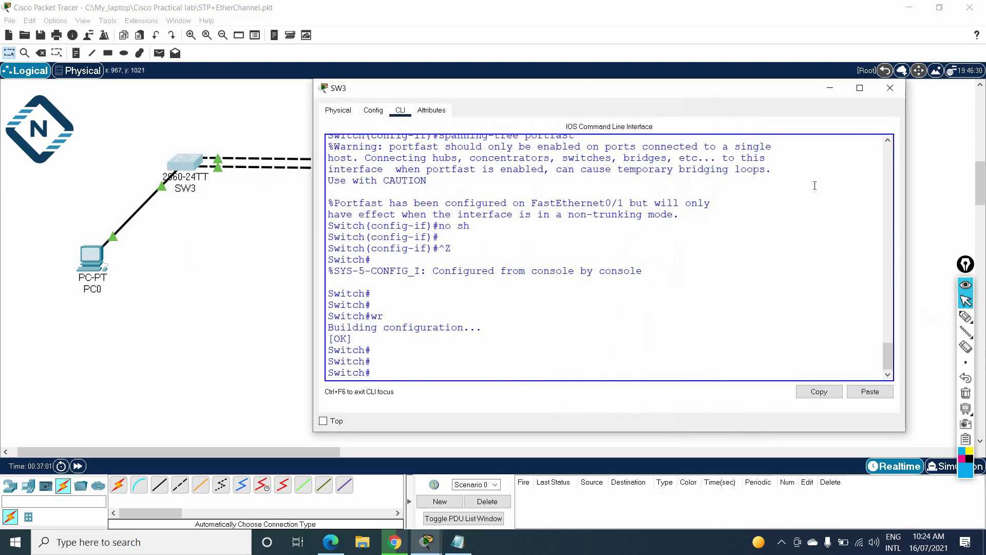
left_click(678, 270)
type("config t")
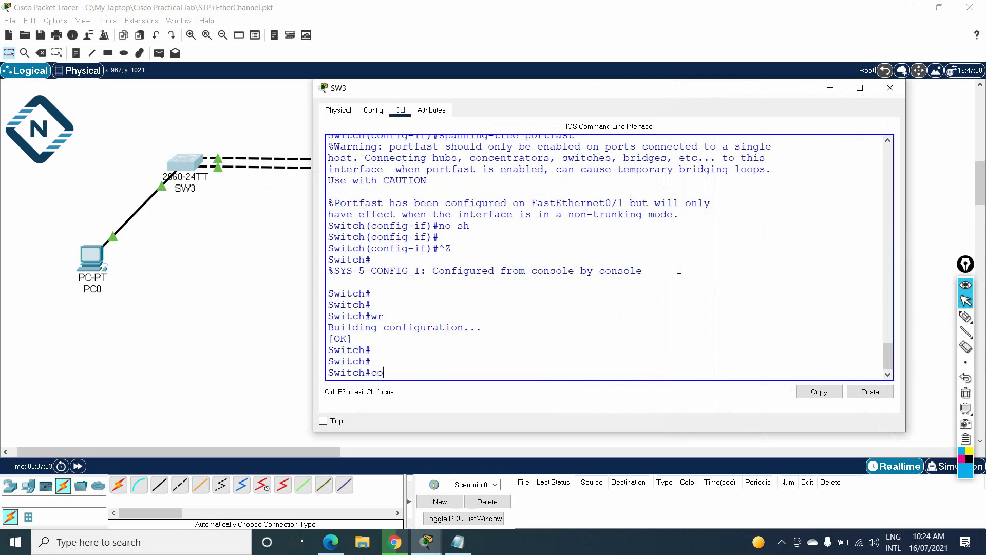
key("Return")
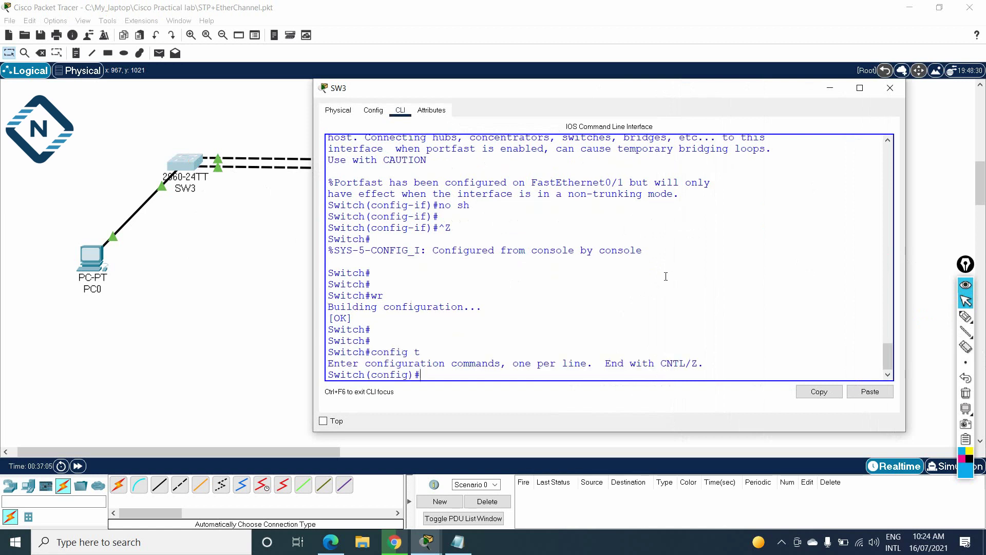
type("hos")
key("Tab")
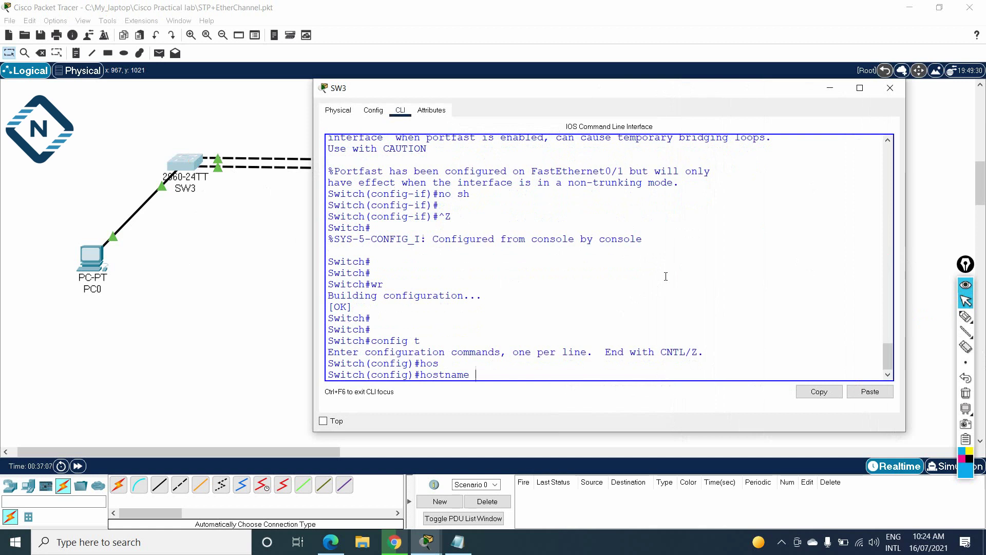
type("SW3")
key("Return")
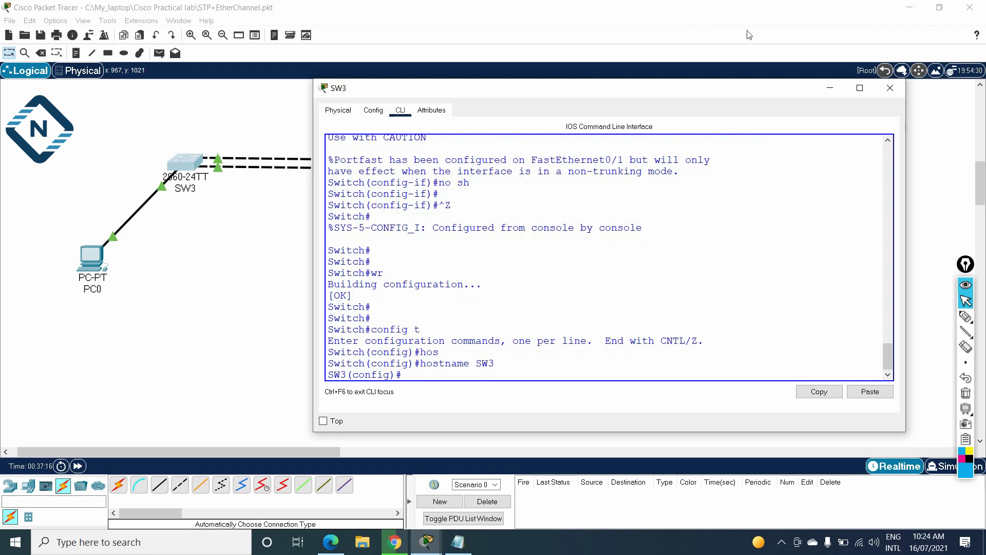
Step: Run 'do sh ip int brief' on SW3 to list interface status
left_click_drag(722, 93, 794, 135)
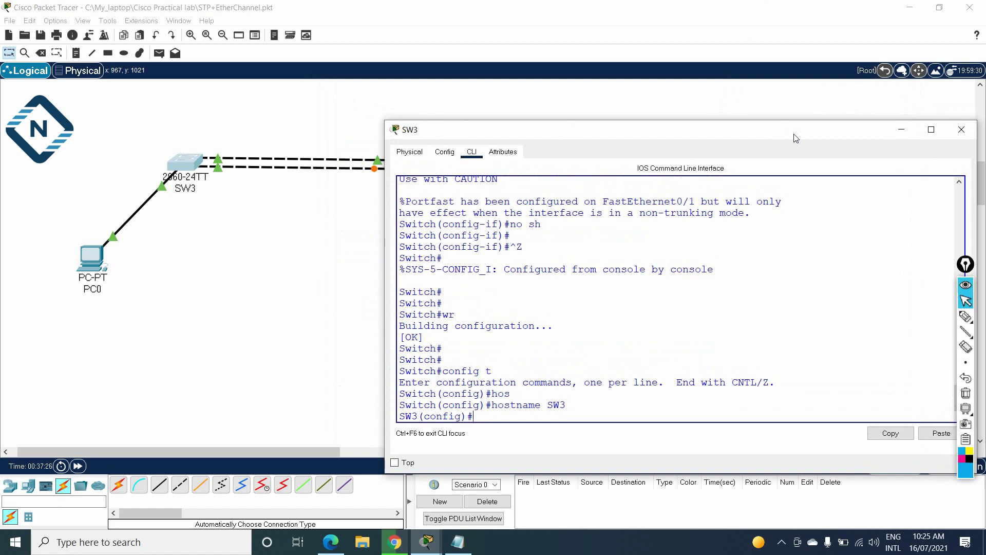
type("int f0/2")
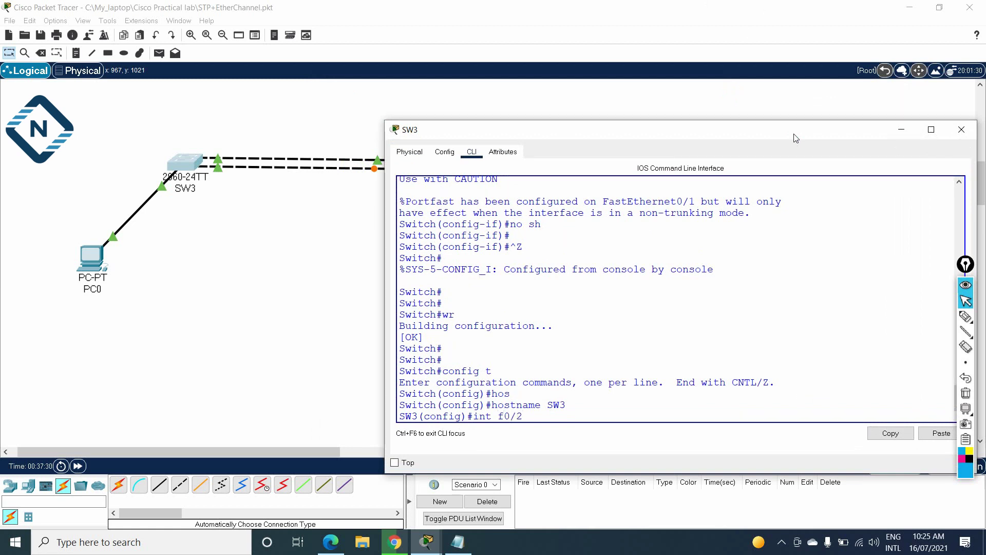
key("BackSpace")
key("BackSpace")
key("BackSpace")
key("BackSpace")
key("BackSpace")
key("BackSpace")
key("BackSpace")
key("BackSpace")
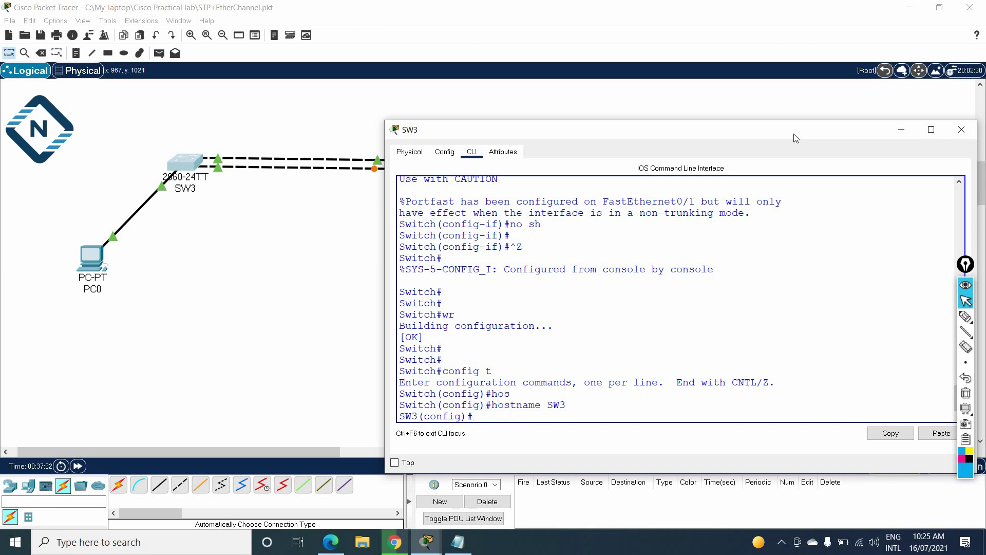
type("do sh ip int b")
key("Return")
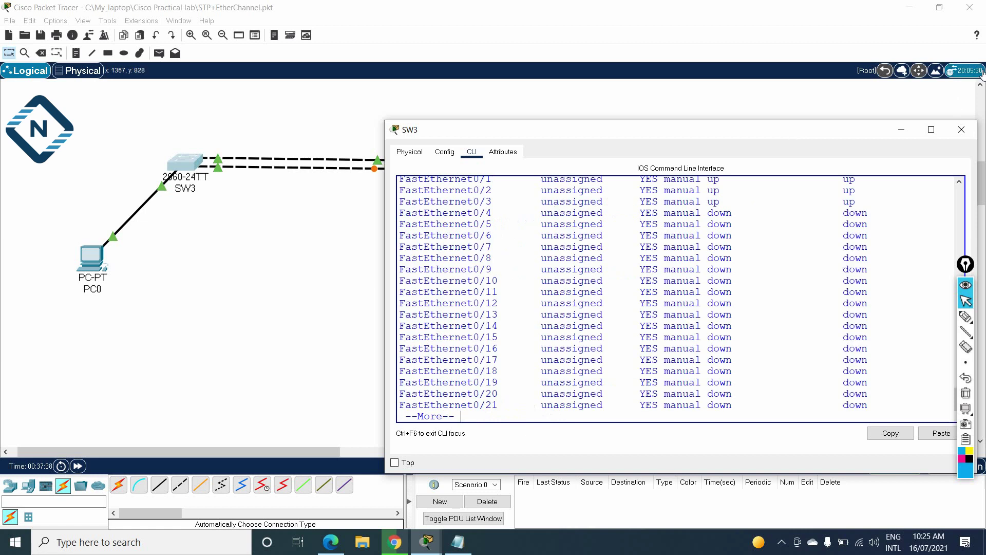
Step: Highlight the up FastEthernet0/1–0/3 rows, then page to the end of the interface brief
scroll(500, 232, "up", 1)
mouse_move(399, 209)
left_mouse_down()
mouse_move(623, 222)
mouse_move(889, 218)
left_mouse_up()
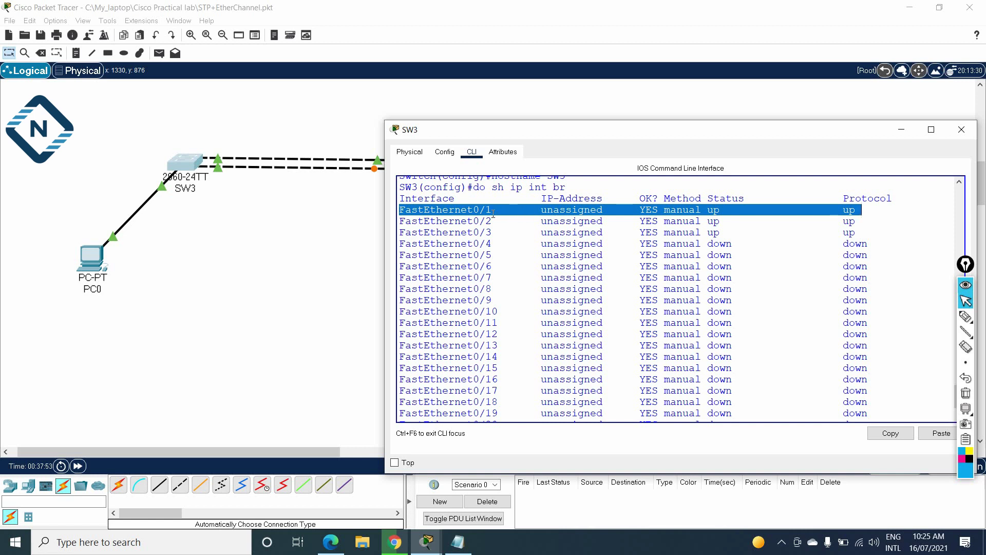
left_click_drag(857, 244, 801, 232)
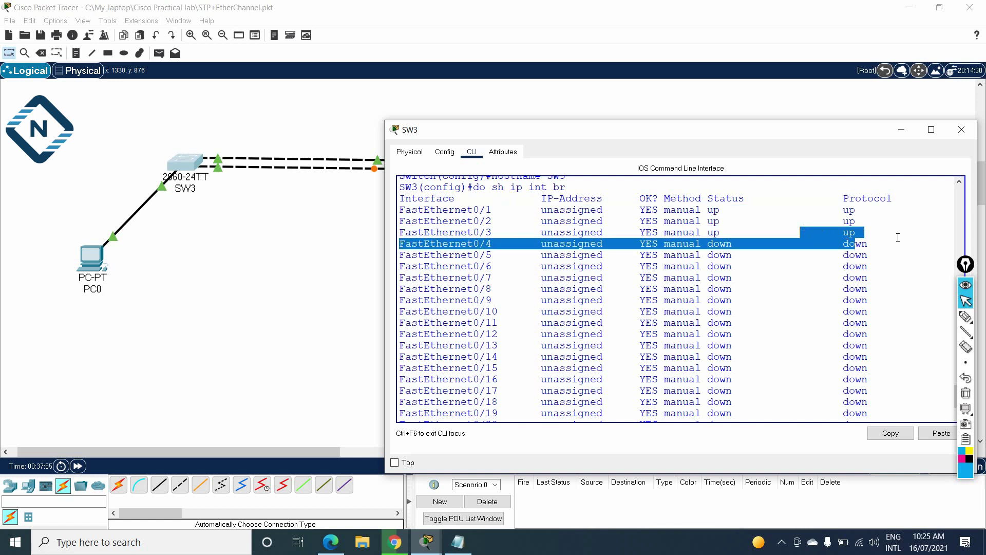
left_click(871, 231)
left_click_drag(871, 232, 382, 222)
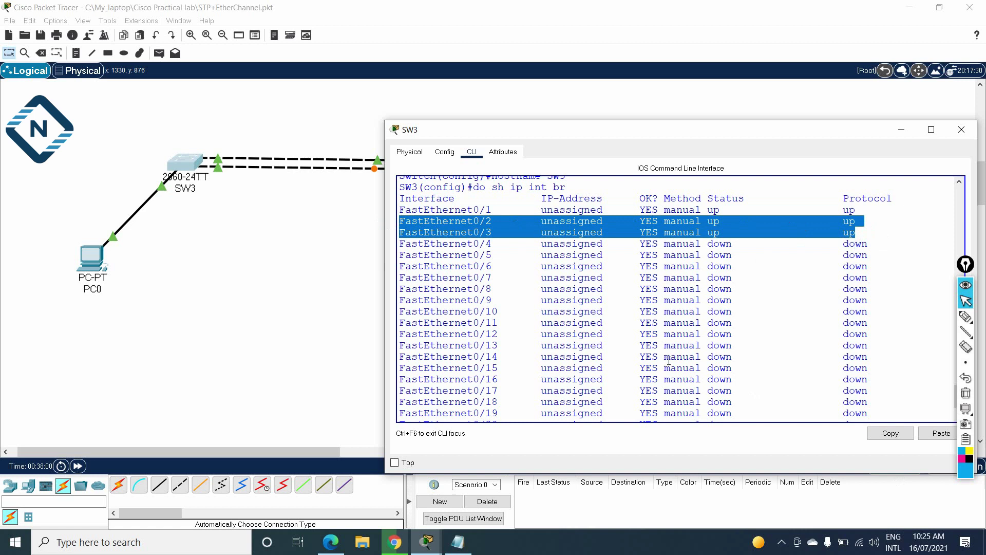
scroll(740, 358, "down", 1)
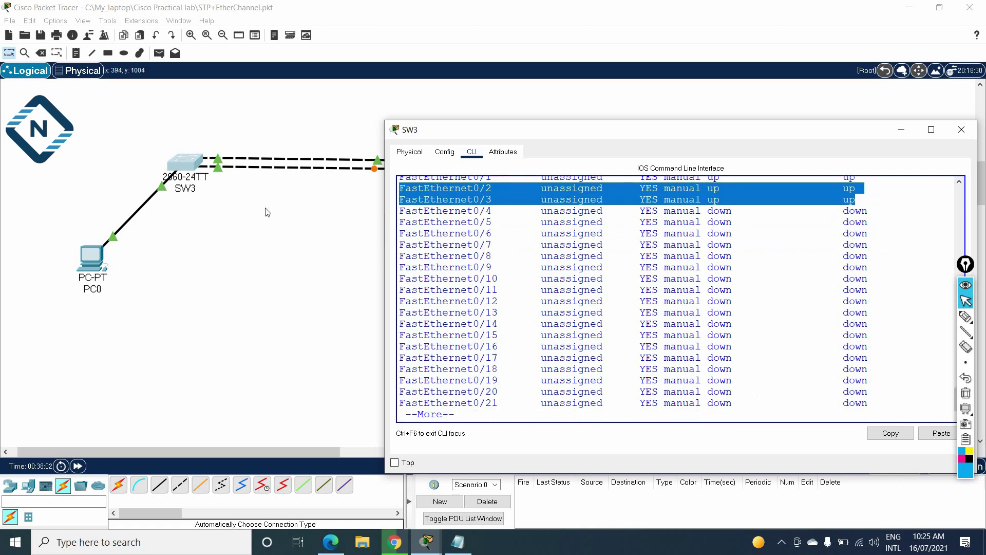
left_click(671, 296)
key("Return")
key("Return")
key("Return")
key("Return")
key("Return")
key("Return")
key("Return")
key("Return")
key("Return")
key("Return")
key("Return")
key("Return")
key("Return")
key("Return")
key("Return")
key("Return")
key("Return")
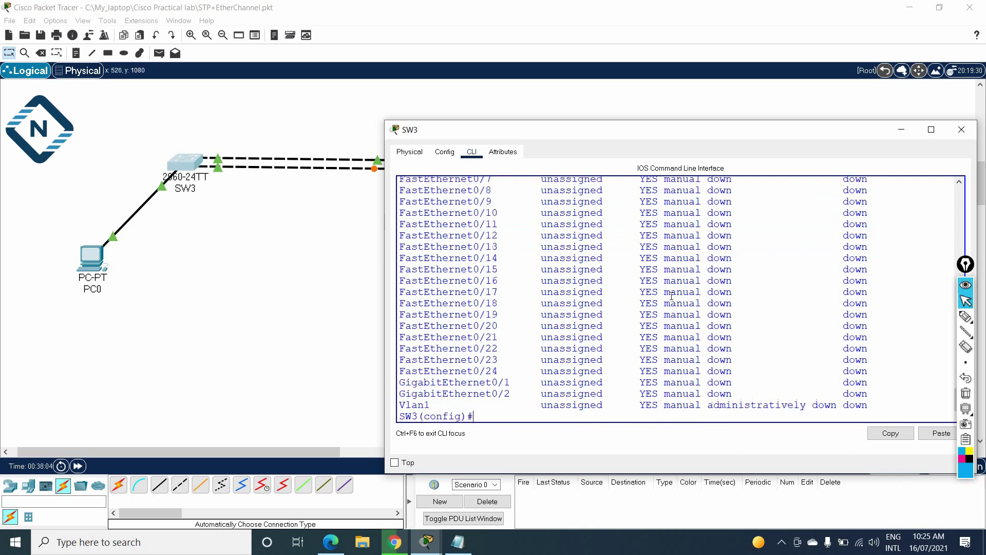
Step: Select SW3's FastEthernet0/2 through 0/3 with 'int range f0/2-3'
type("int ")
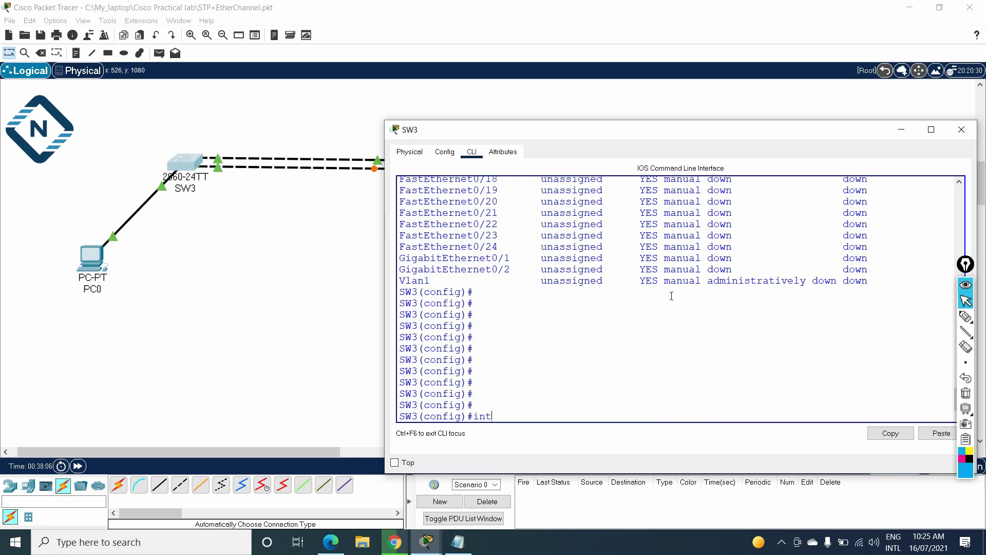
type("ra")
key("Tab")
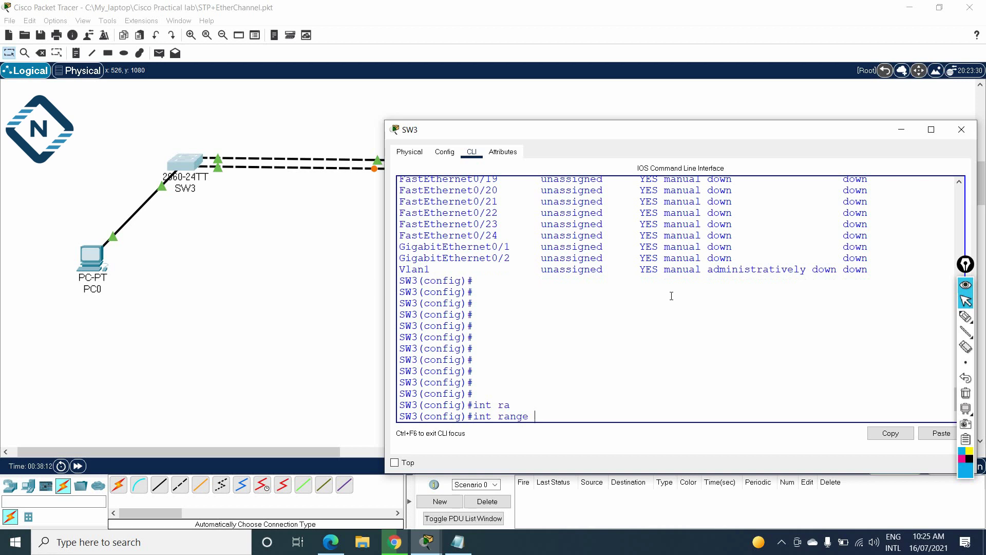
type("f0/2-3")
key("Return")
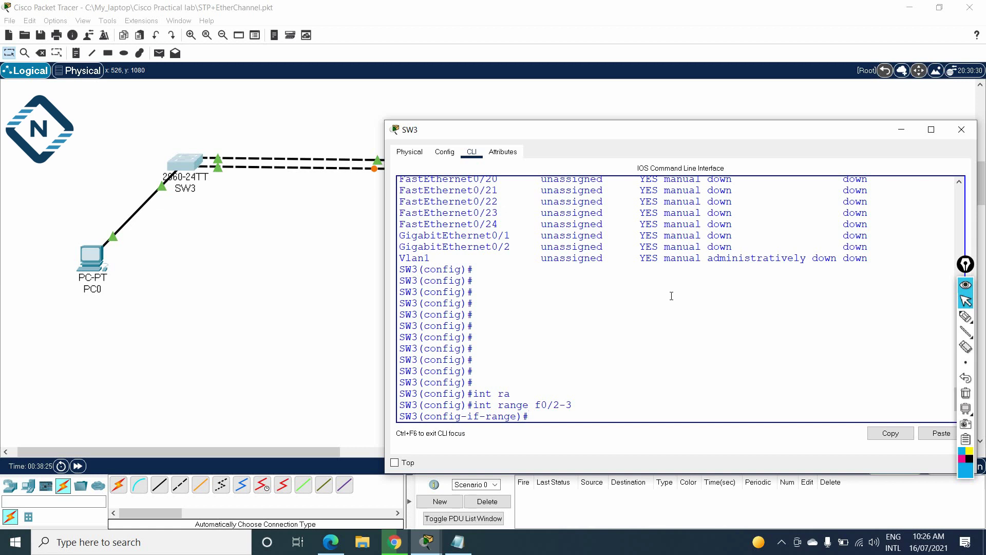
Step: Set the interface range to 'switchport mode trunk'
type("swi")
key("Tab")
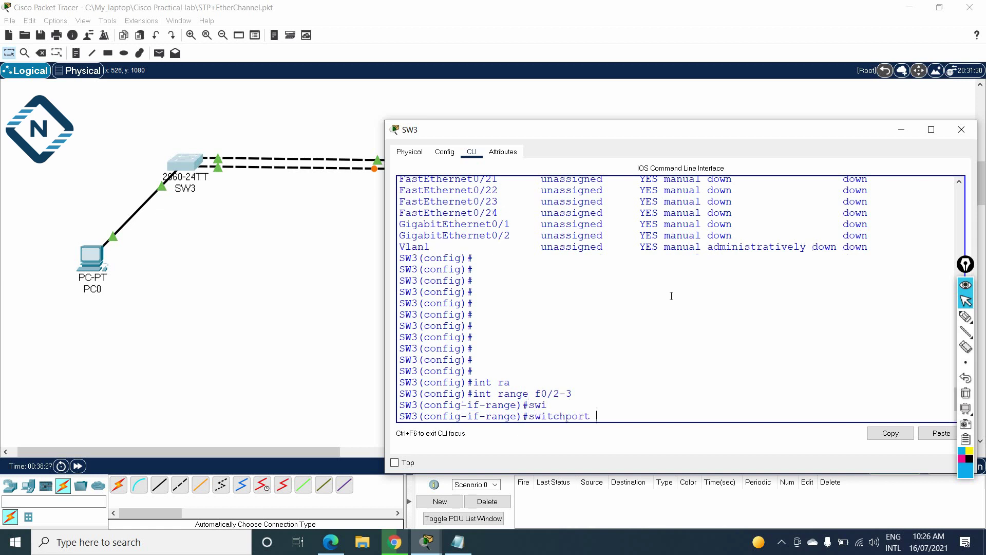
type("m")
key("Tab")
type("tr")
key("Tab")
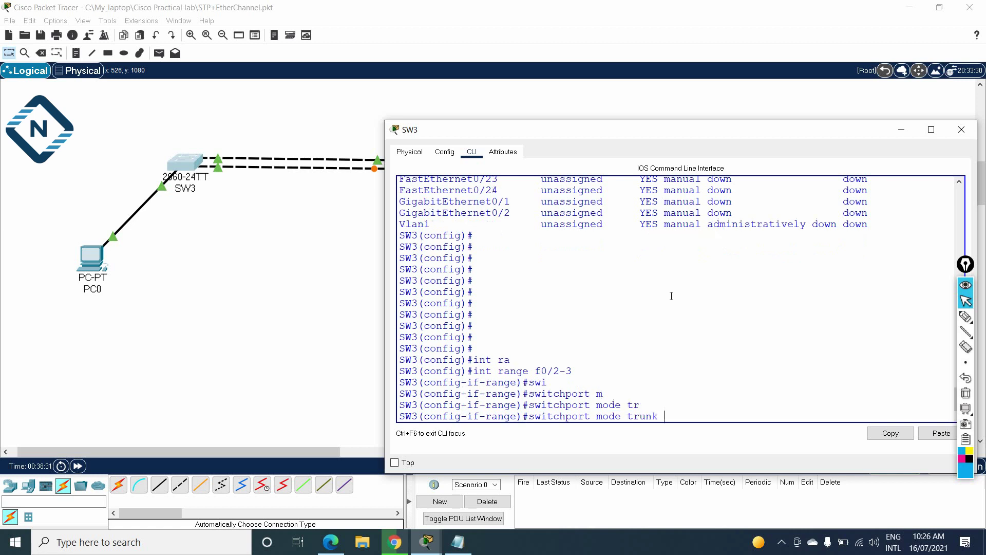
key("Return")
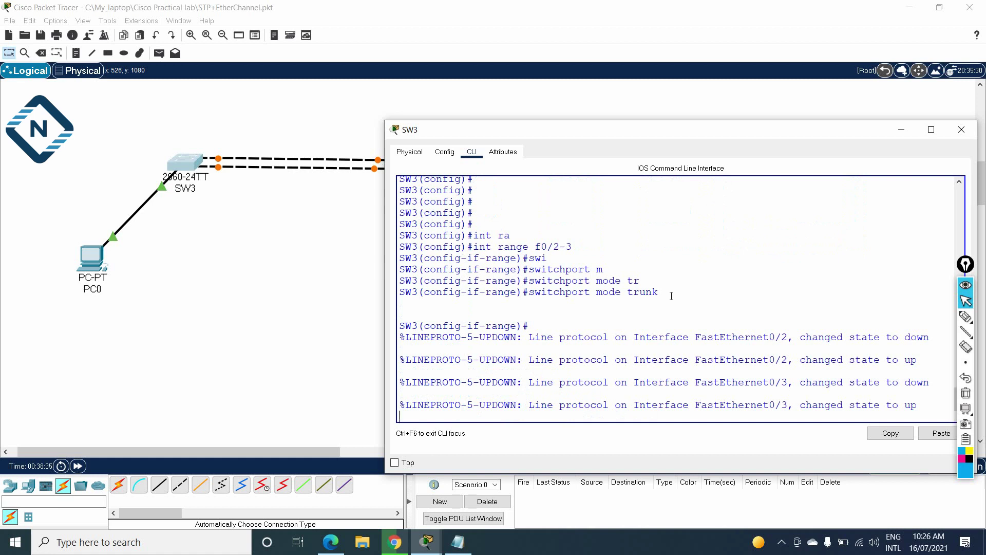
key("Return")
key("Return")
key("Return")
key("Return")
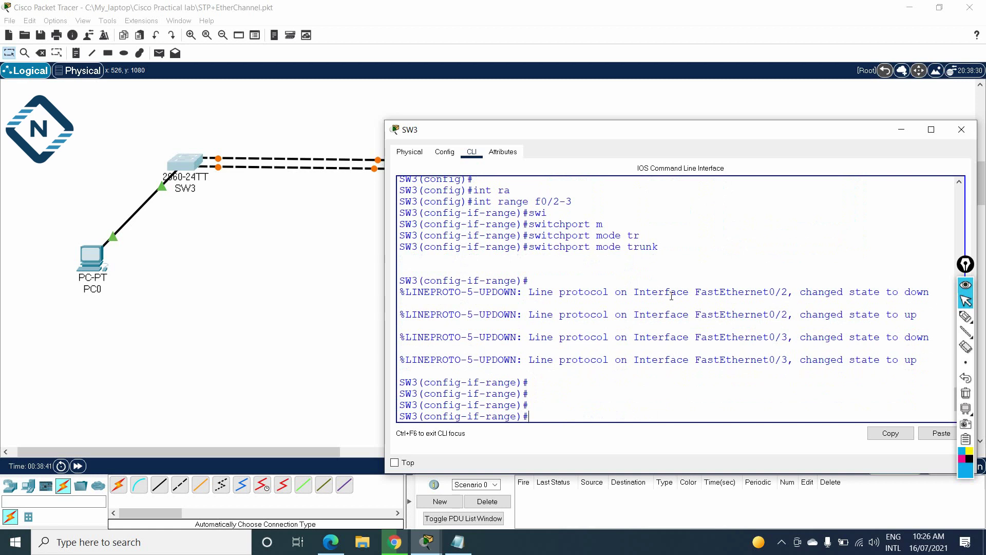
Step: Begin entering the channel-protocol command and bring up the lab notes
type("c")
type("h")
key("Tab")
type("annel")
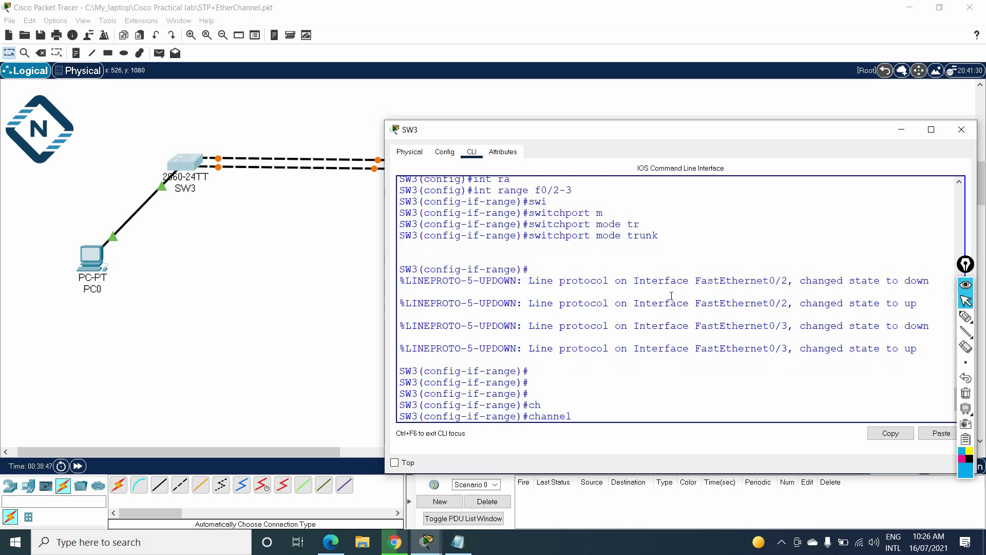
type("-pro")
key("Tab")
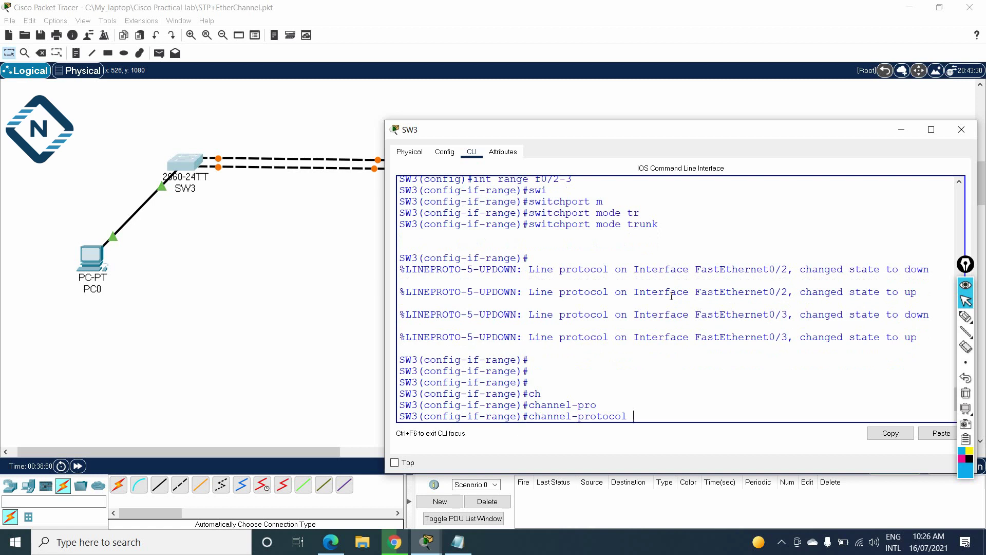
left_click(455, 543)
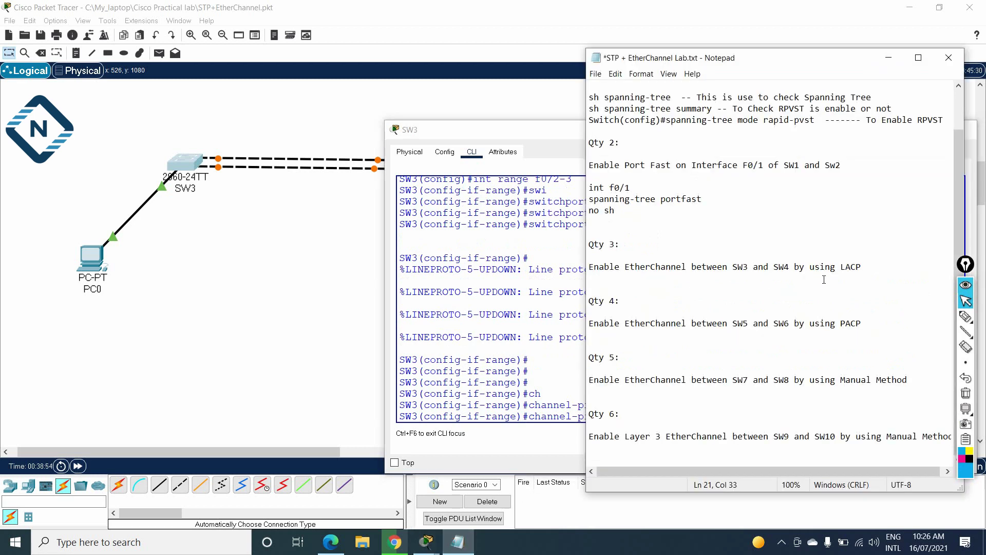
Step: Return from the lab notes to SW3's command line
left_click(522, 334)
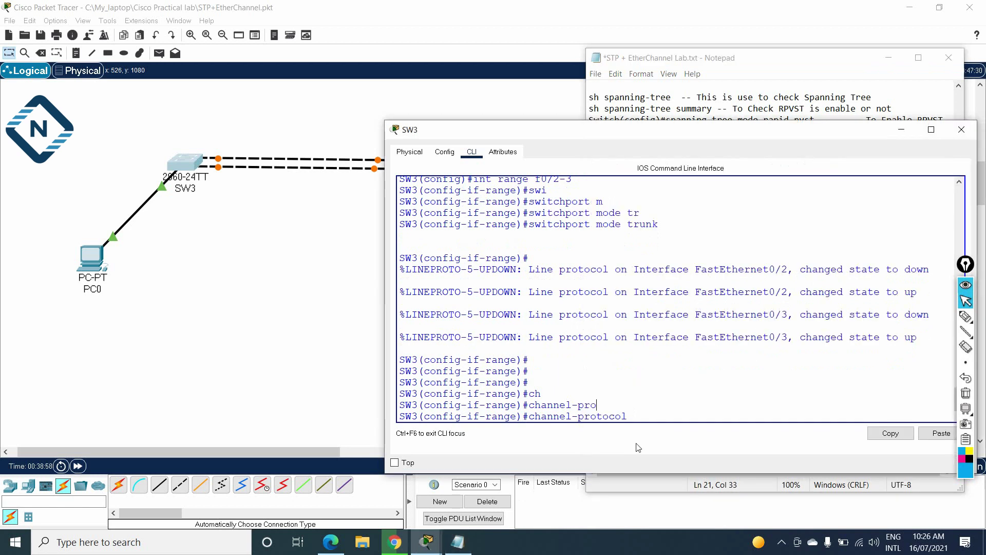
Step: Apply 'channel-protocol lacp' and 'channel-group 1 mode active' to SW3's Fa0/2–0/3
type("lacp")
key("Return")
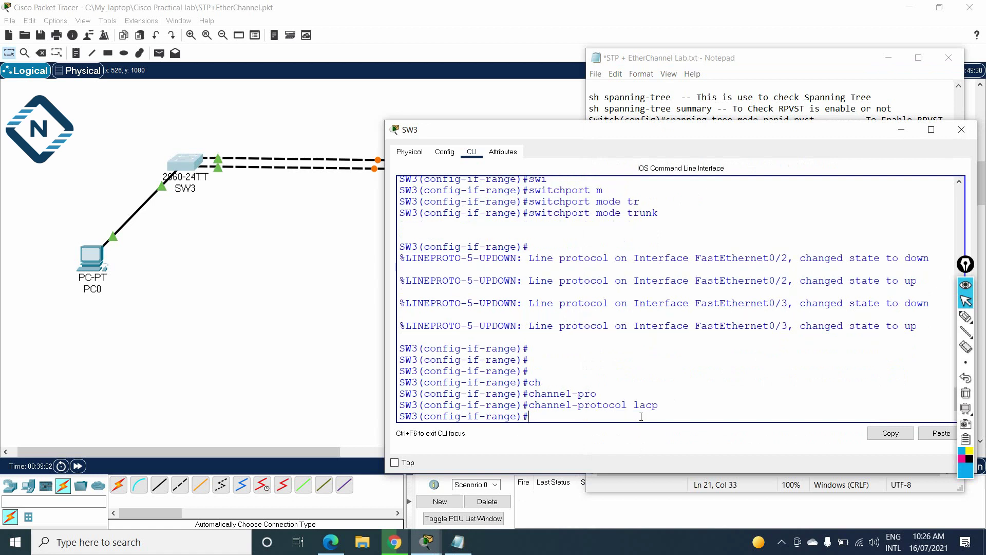
type("ch")
key("Tab")
type("an")
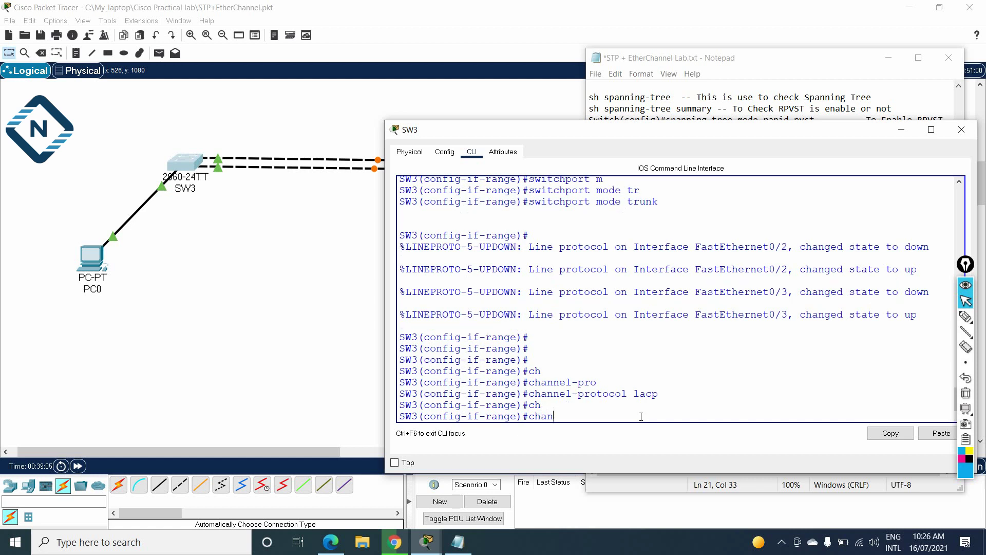
key("Tab")
type("nel")
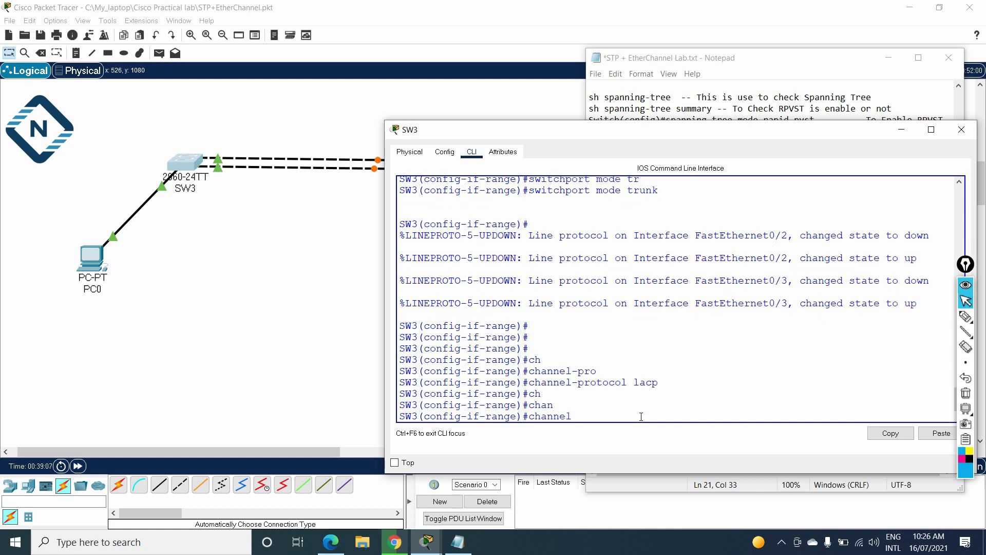
type("-gr")
key("Tab")
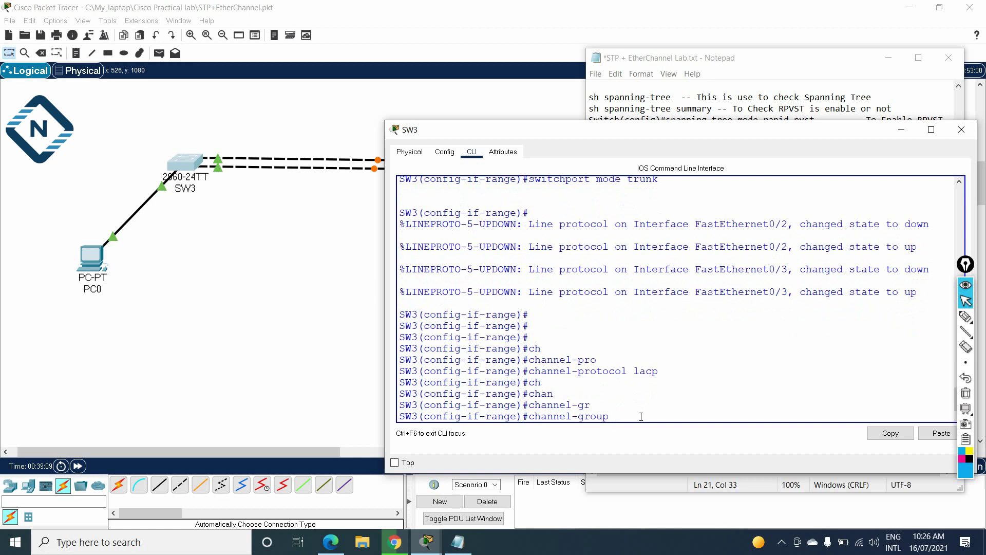
type("1 mo")
key("Tab")
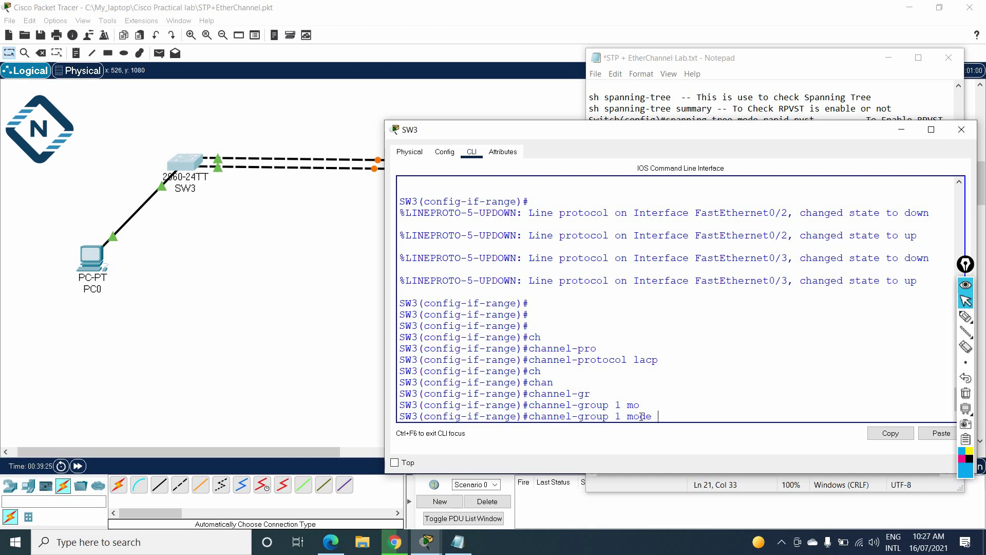
type("aci")
key("BackSpace")
type("tive")
key("Return")
key("Return")
key("Return")
key("Return")
key("Return")
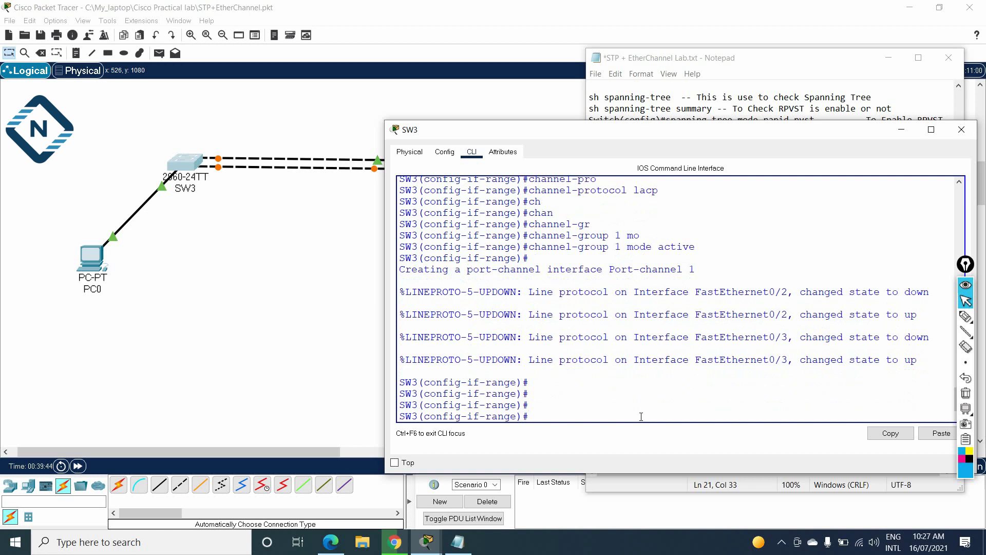
Step: Leave configuration mode and save SW3's running configuration with wr
key("ctrl+z")
key("Return")
key("Return")
type("wr")
key("Return")
key("Return")
key("Return")
key("Return")
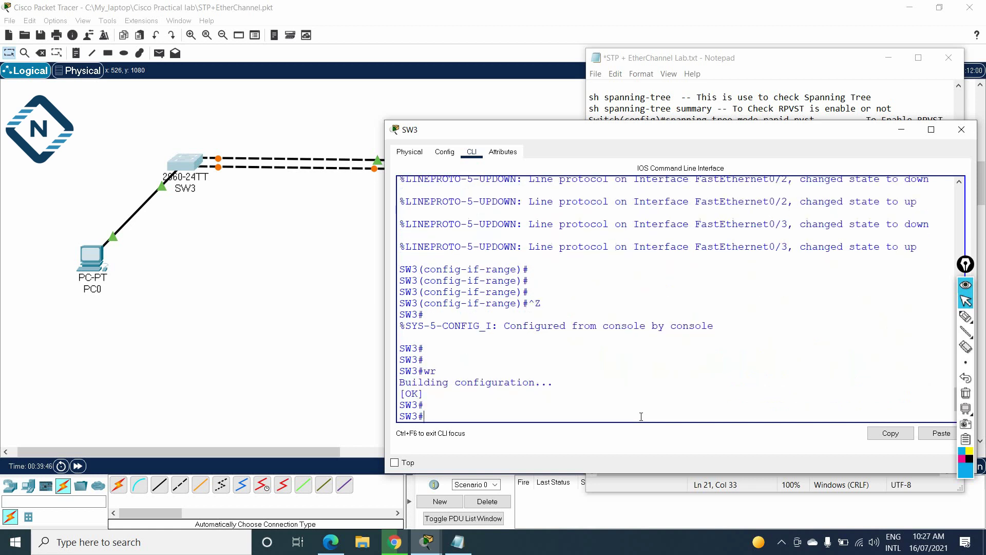
Step: Display SW3's spanning-tree details for VLAN 1
type("sh")
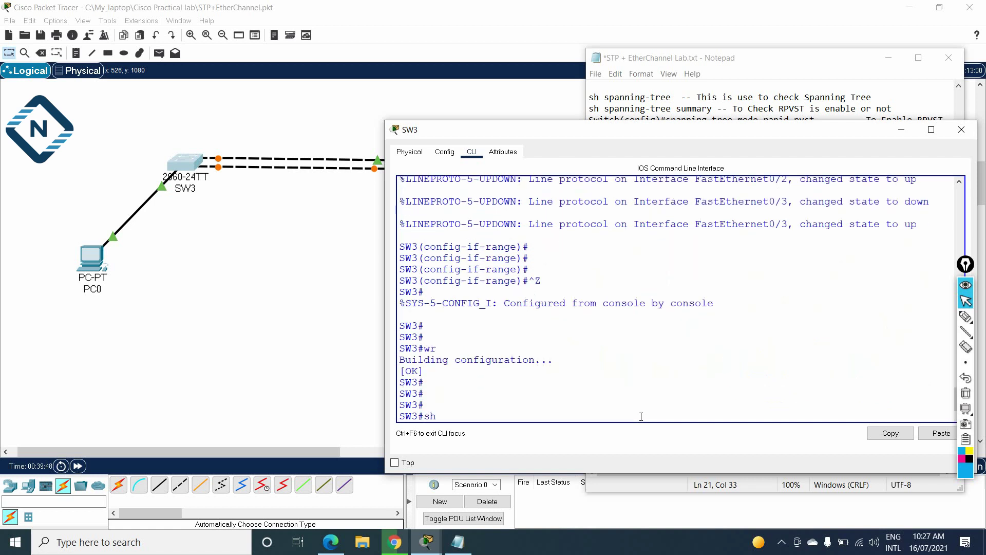
type(" sp")
key("Tab")
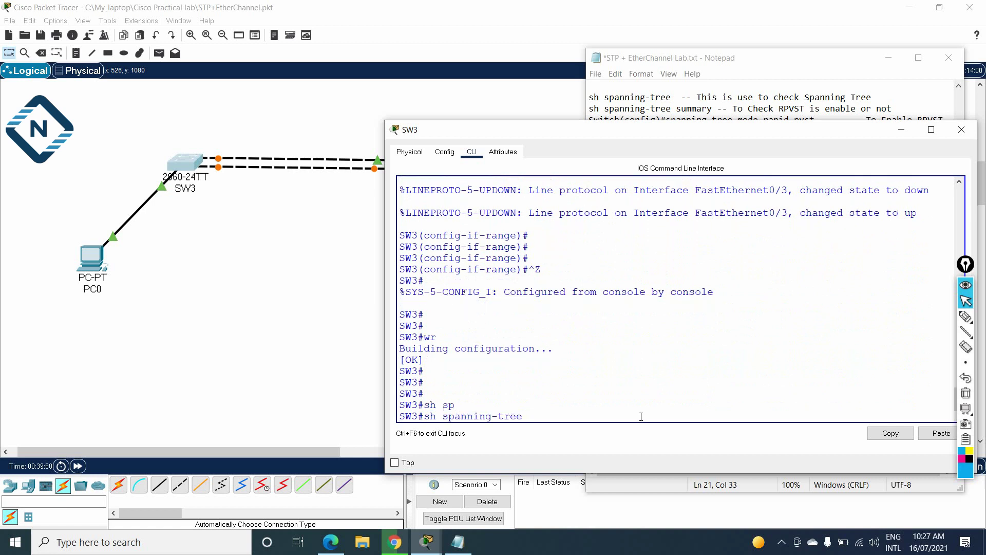
type("vlan 1")
key("Return")
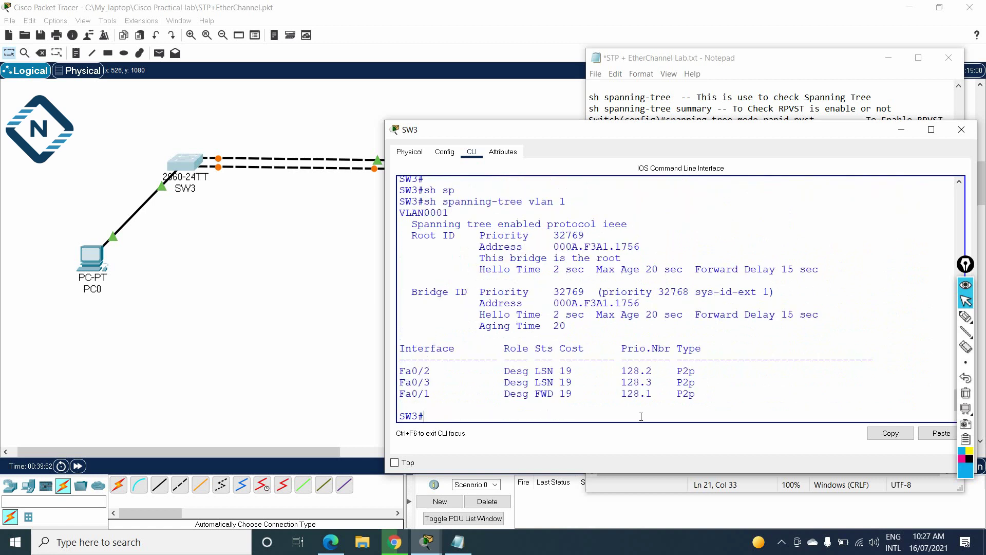
key("Return")
key("Return")
key("Return")
key("Return")
key("Return")
key("Return")
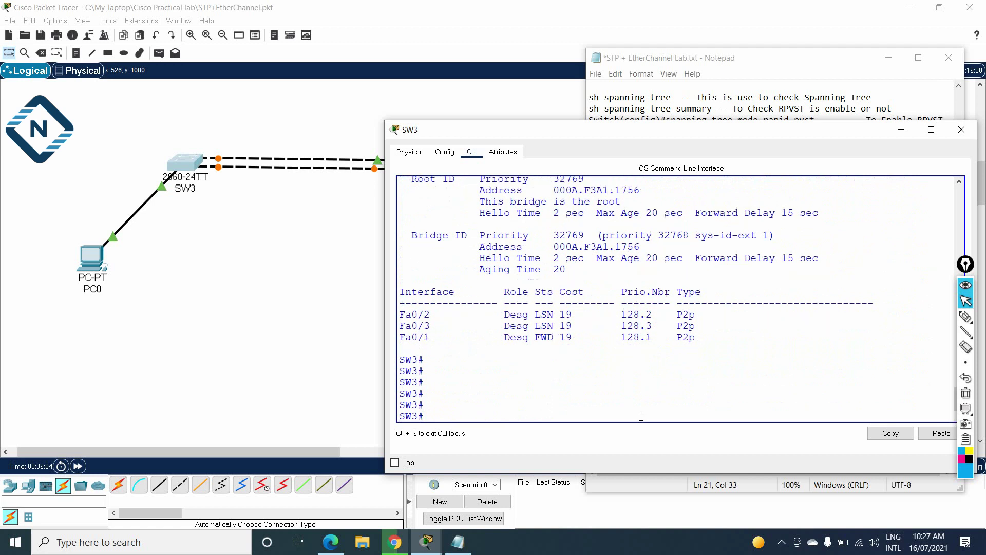
key("Return")
key("Return")
Step: Run 'sh etherchannel summary' and highlight the Po1 flags and legend
type("sh eth")
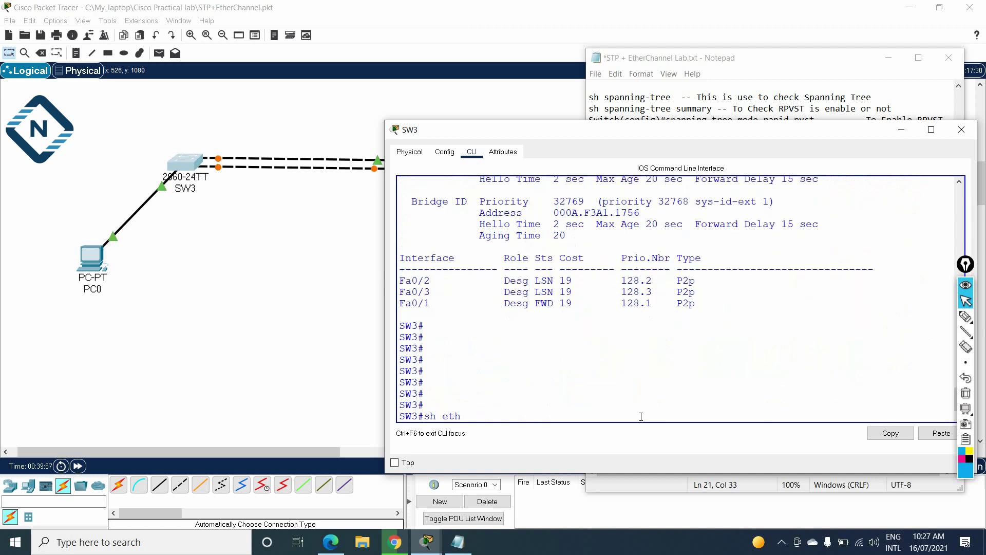
key("Tab")
type("sum")
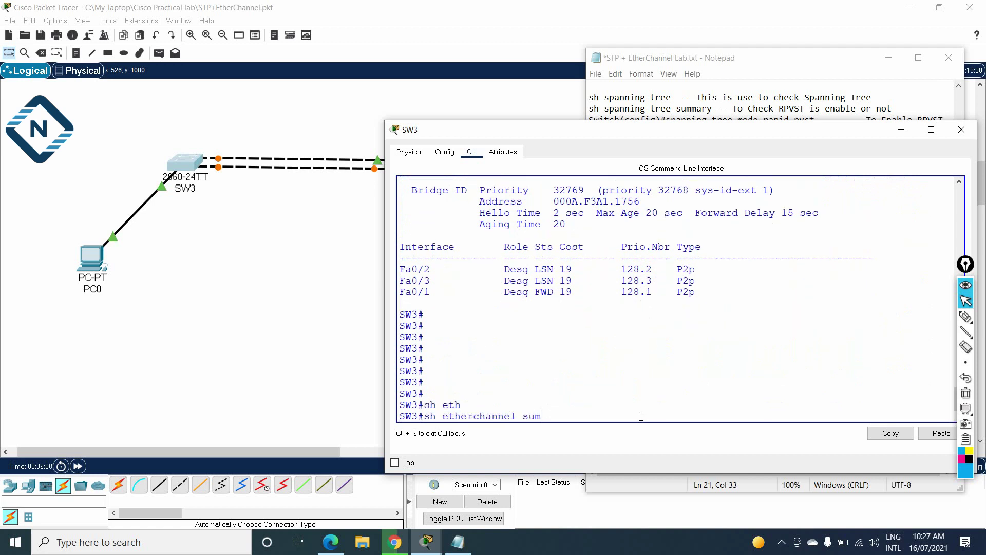
key("Tab")
key("Return")
key("Return")
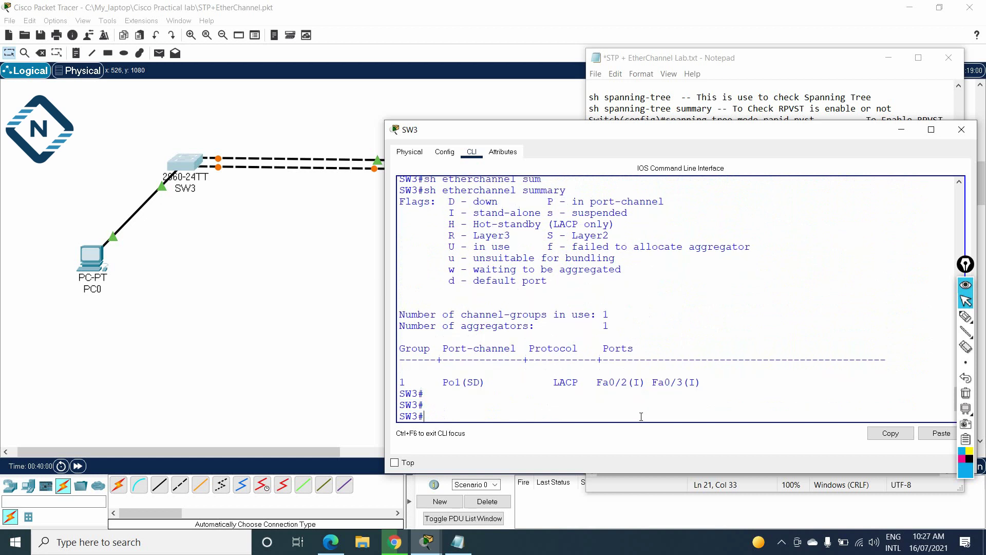
left_click_drag(486, 382, 442, 382)
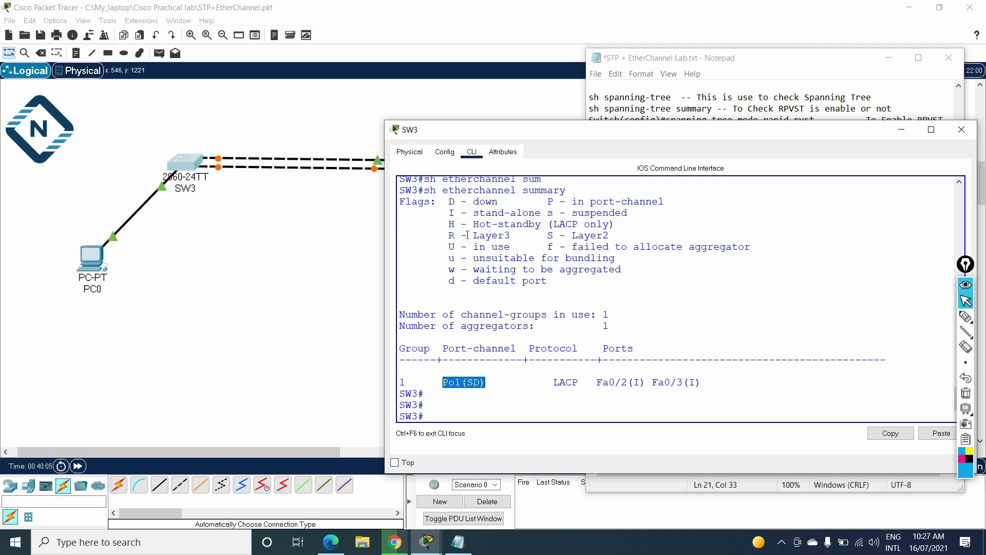
left_click_drag(503, 202, 442, 191)
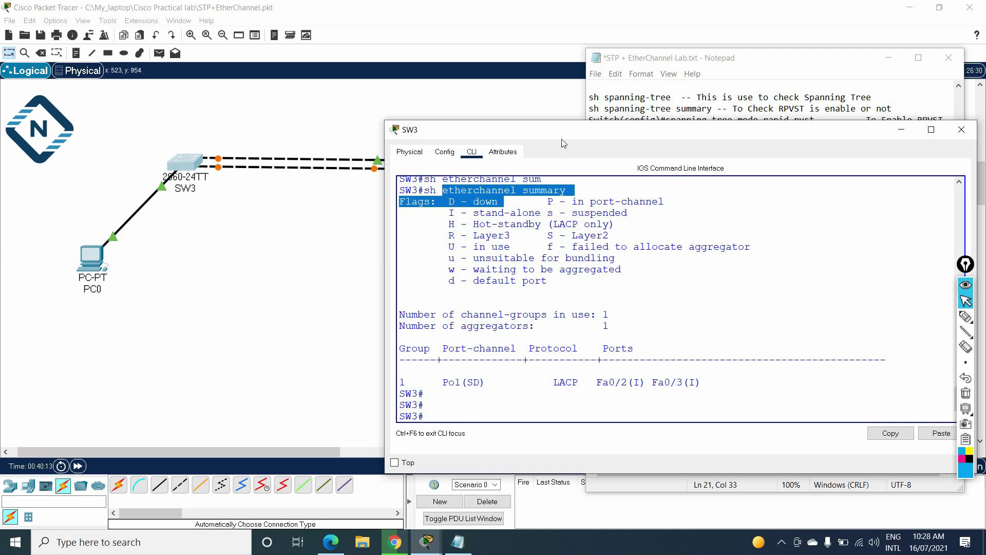
left_click_drag(564, 128, 605, 255)
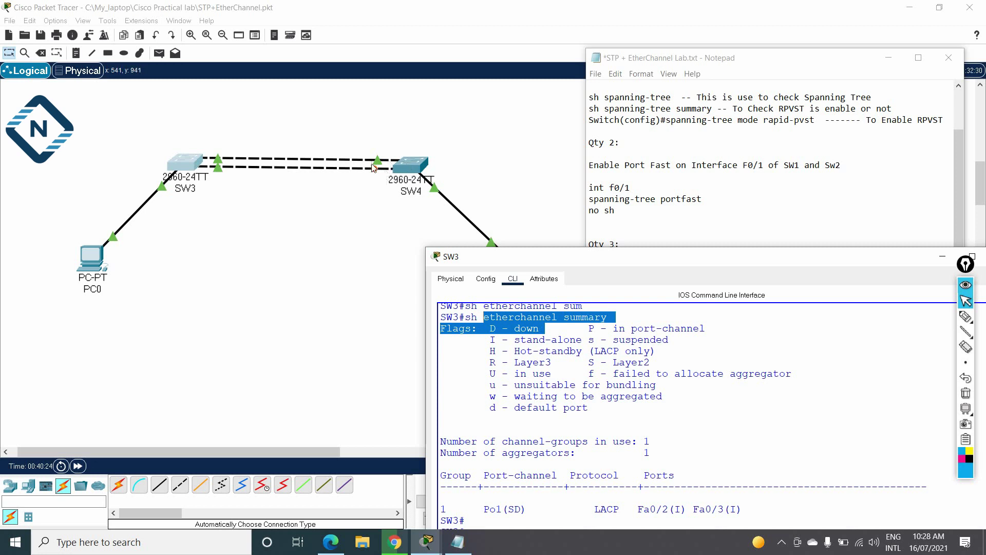
Step: Close SW3's console and open a widened CLI for SW4
left_click(596, 255)
left_click_drag(596, 255, 422, 104)
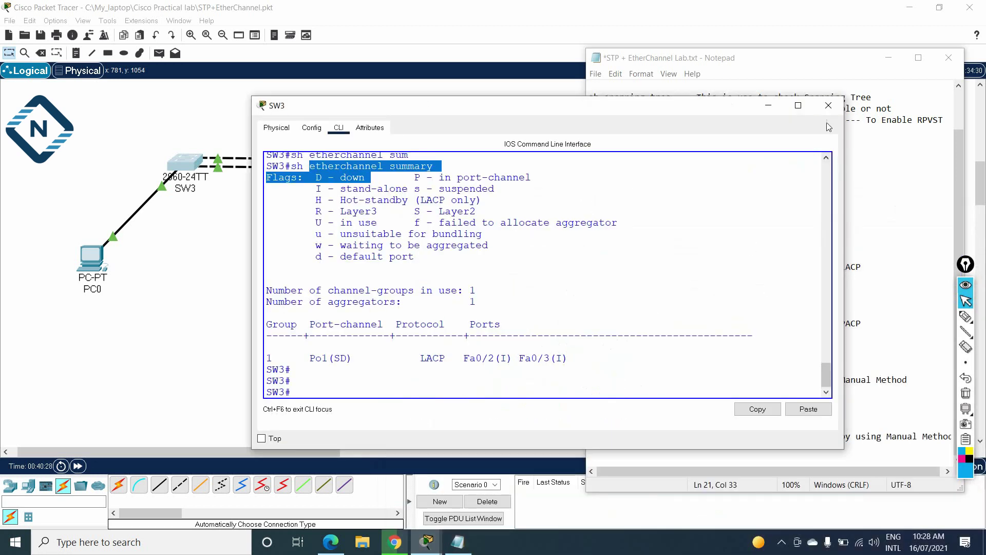
left_click(829, 106)
left_click(415, 168)
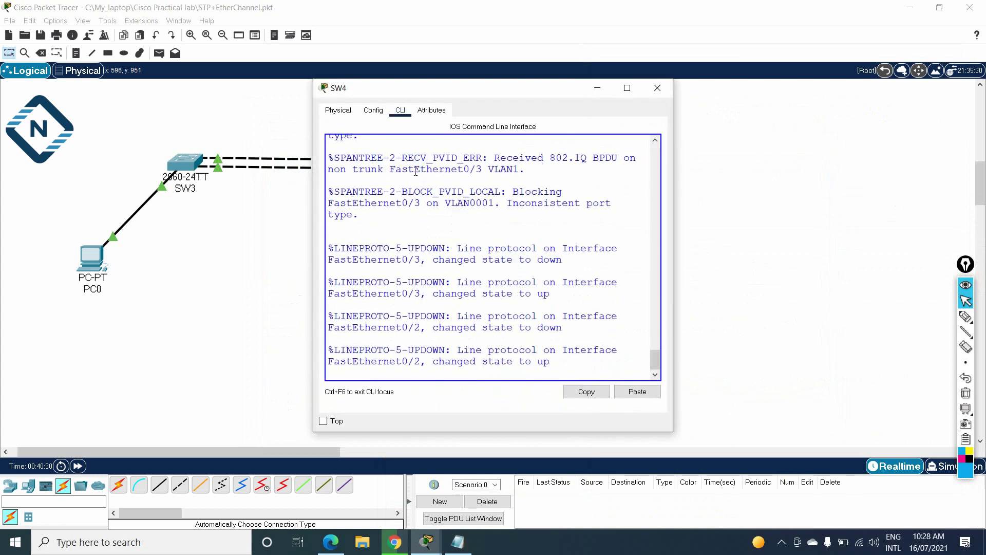
left_click_drag(672, 176, 940, 205)
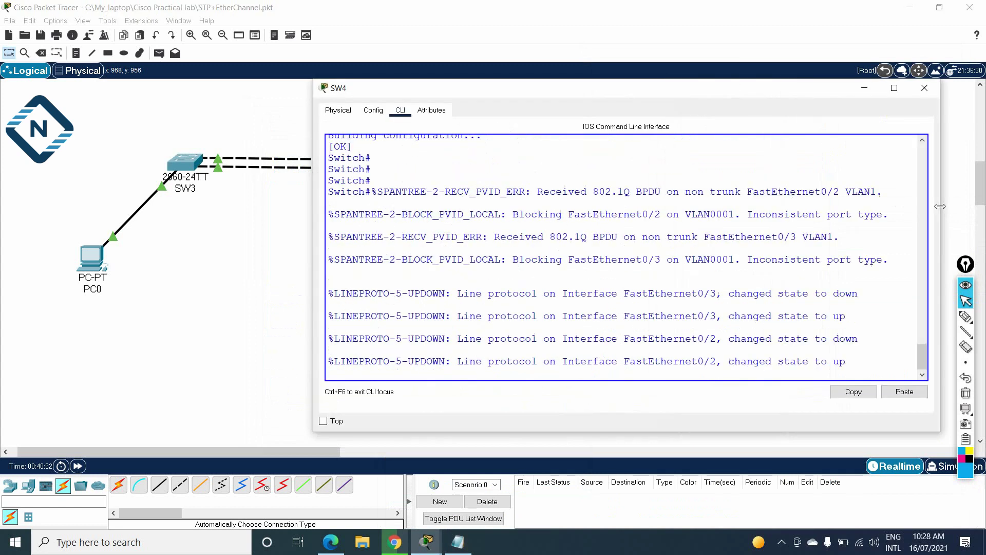
key("Return")
key("Return")
key("Return")
key("Return")
Step: Set the second switch's hostname to SW4 from config t
type("config t")
key("Return")
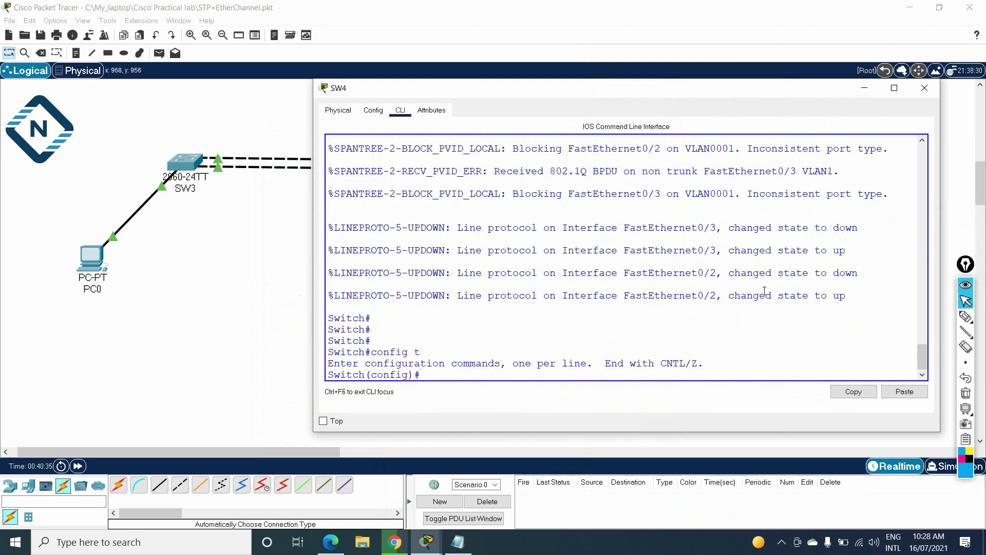
type("hos")
key("Tab")
type("S")
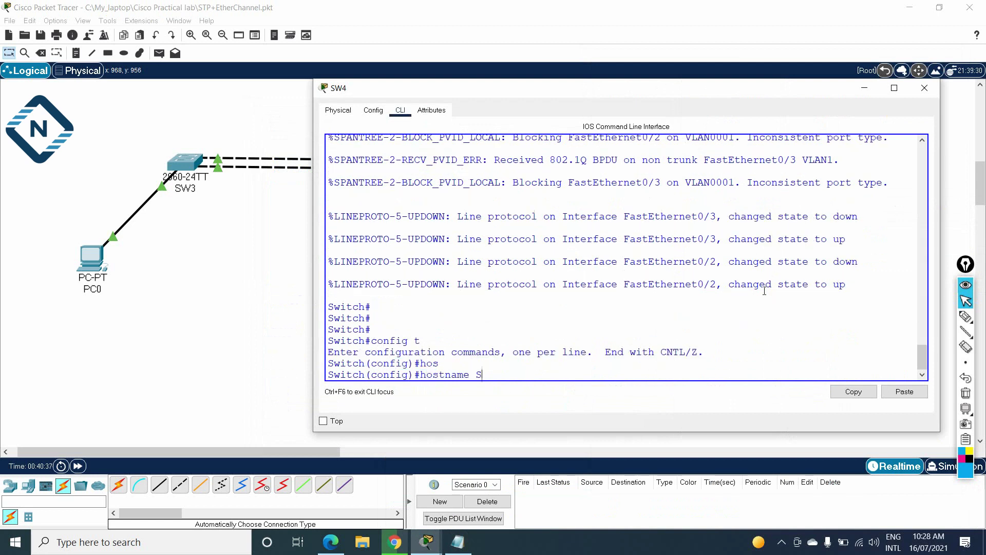
type("W4")
key("Return")
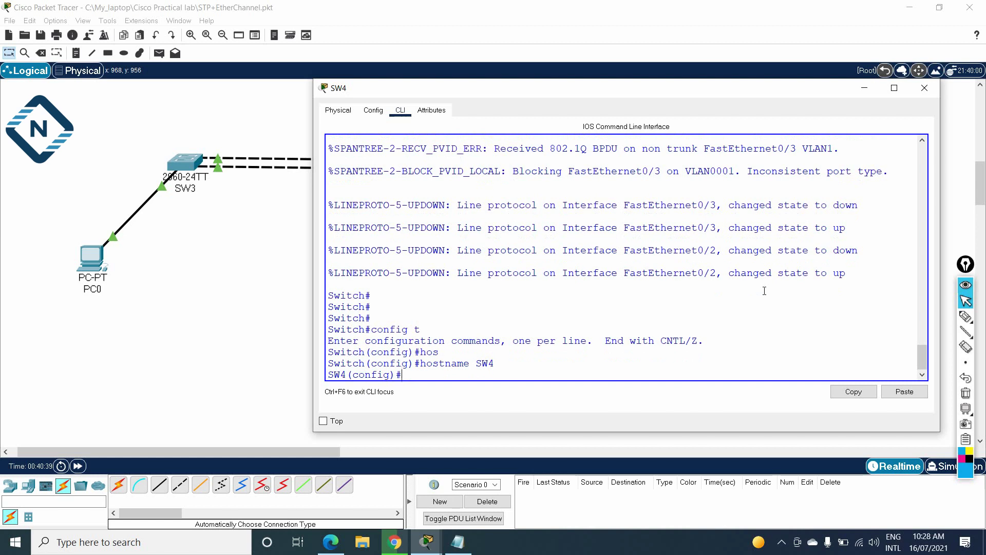
key("Return")
key("Return")
Step: Select SW4's Fa0/2–3 with 'int range f0/2-3' and set 'switchport mode trunk'
type("int ")
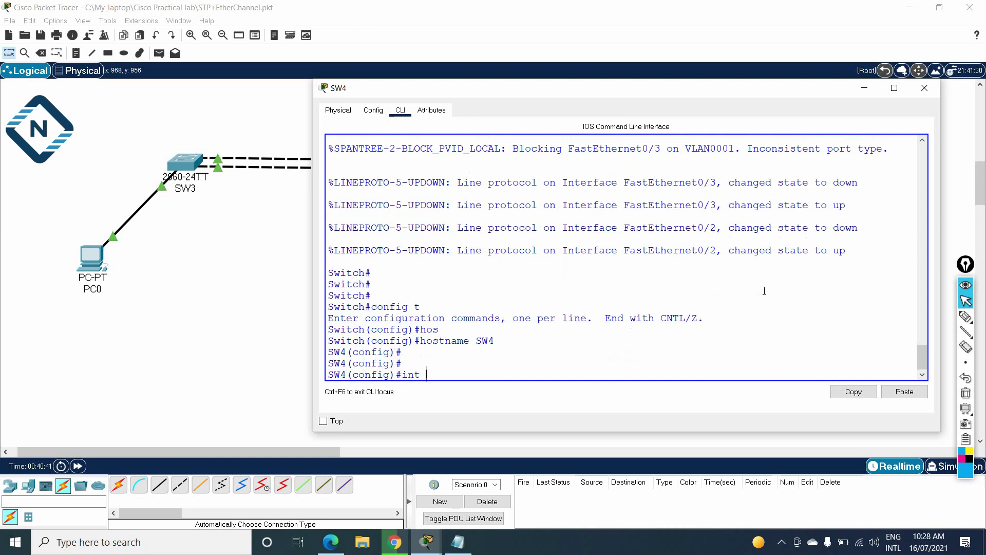
type("r")
key("Tab")
type("f0/2-3")
key("Return")
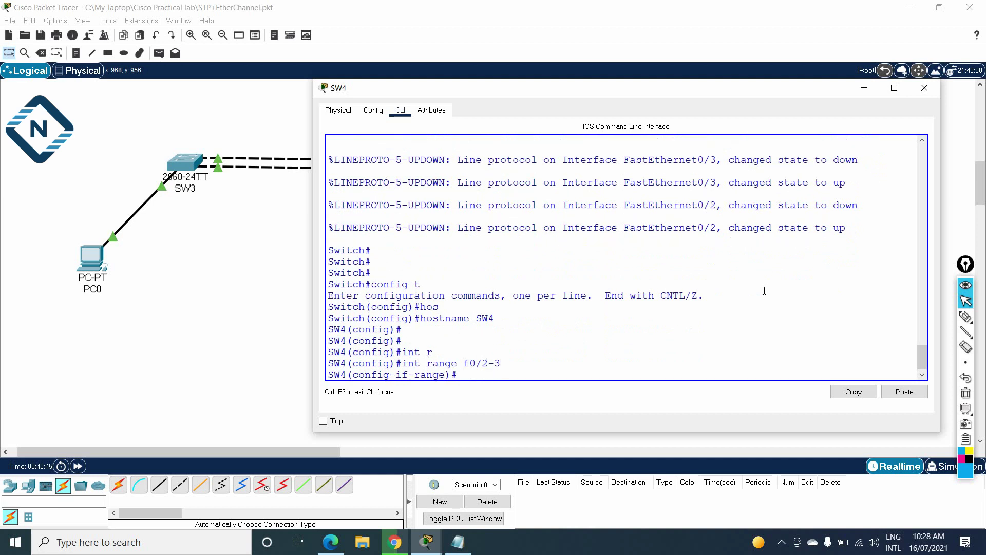
type("sw")
key("Tab")
type("m")
key("Tab")
type("tr")
key("Tab")
key("Return")
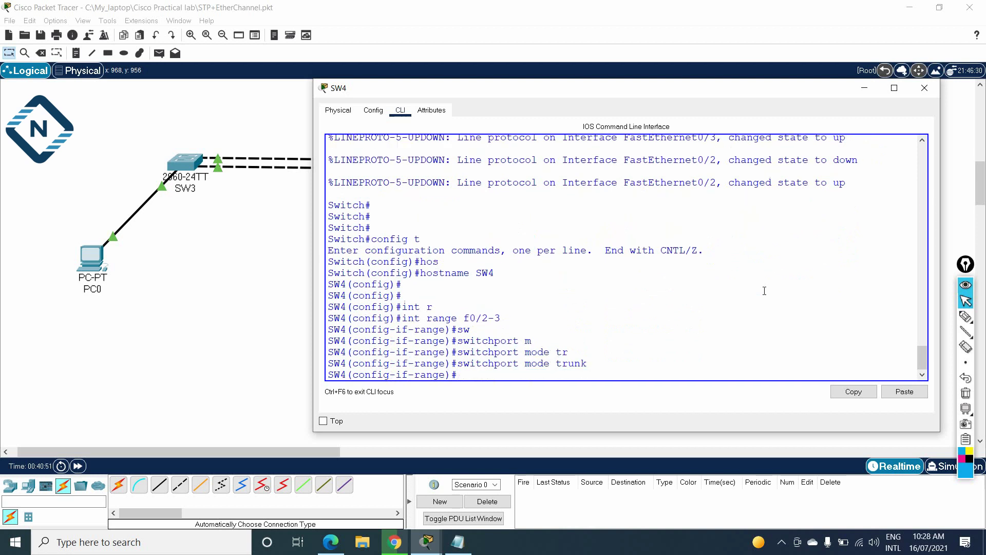
Step: Set the channel protocol on the range to LACP
type("channel-pr")
key("Tab")
type("lacp")
key("Return")
Step: Type 'channel-group 1 mode active' on the range
type("ch")
key("Tab")
type("ann")
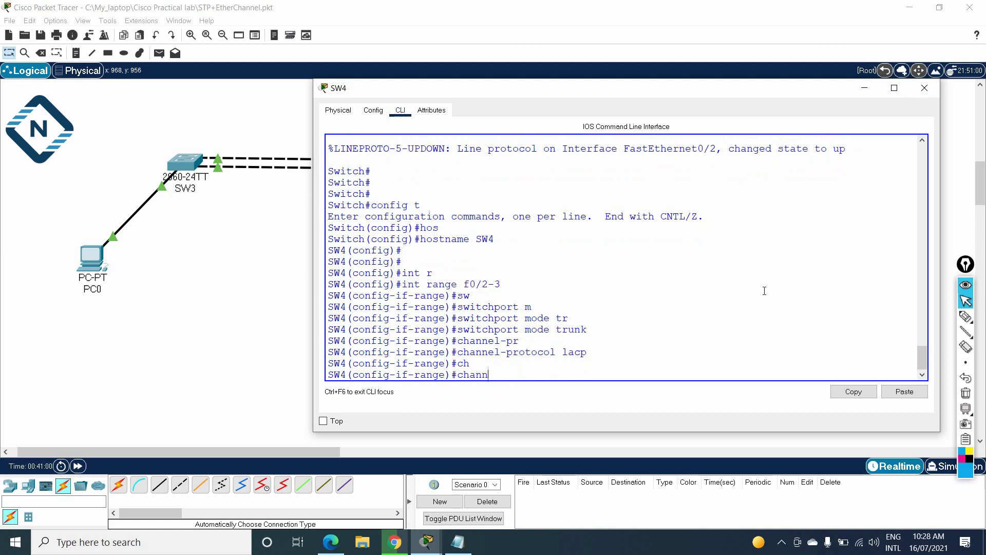
type("el-gr")
key("Tab")
type("1 mod")
key("Tab")
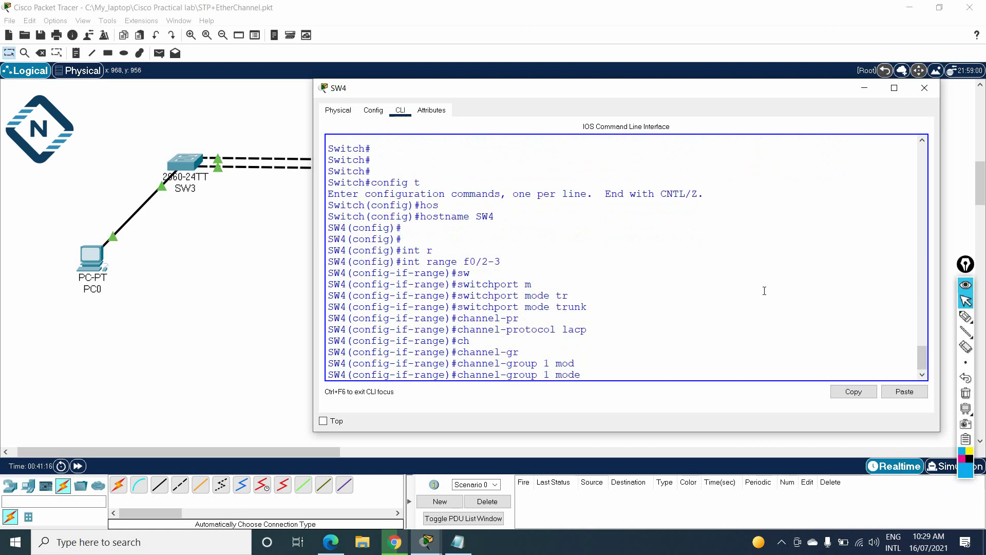
type("ac")
key("Tab")
Step: Commit channel-group 1 active, save SW4's configuration with wr, and run 'sh spanning-tree'
key("Return")
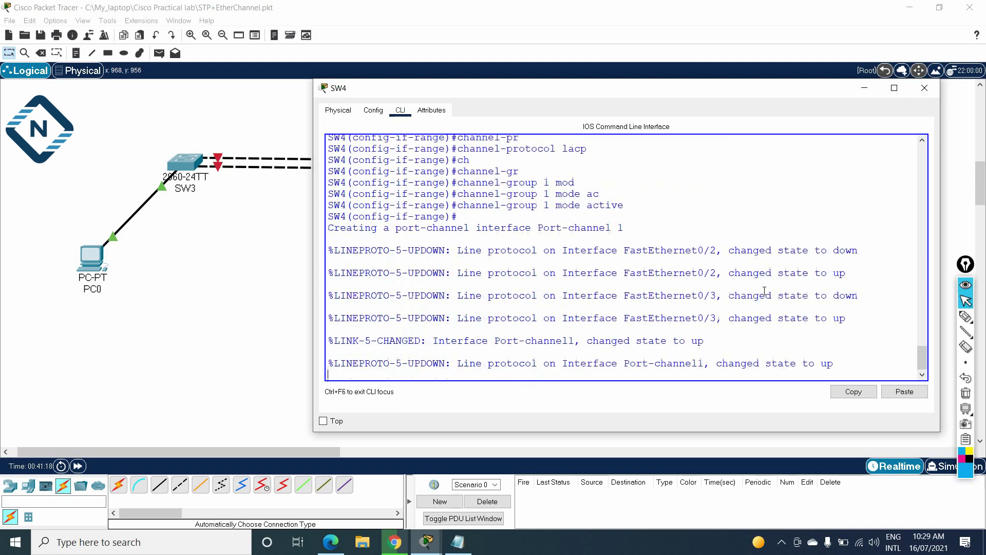
key("Return")
key("Return")
key("Return")
key("Return")
type("wr")
key("Return")
key("Return")
key("Return")
key("Return")
type("sh sp")
key("Tab")
key("Return")
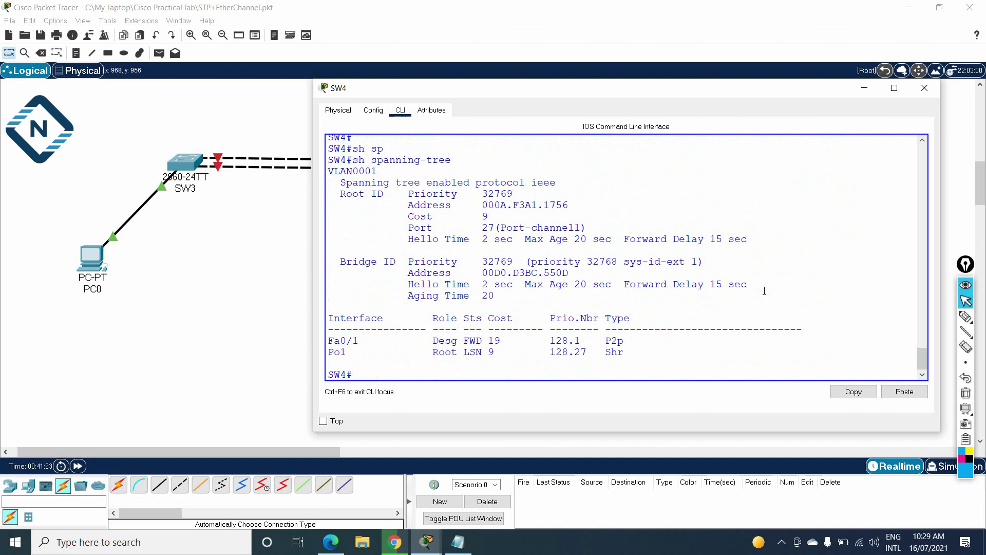
key("Return")
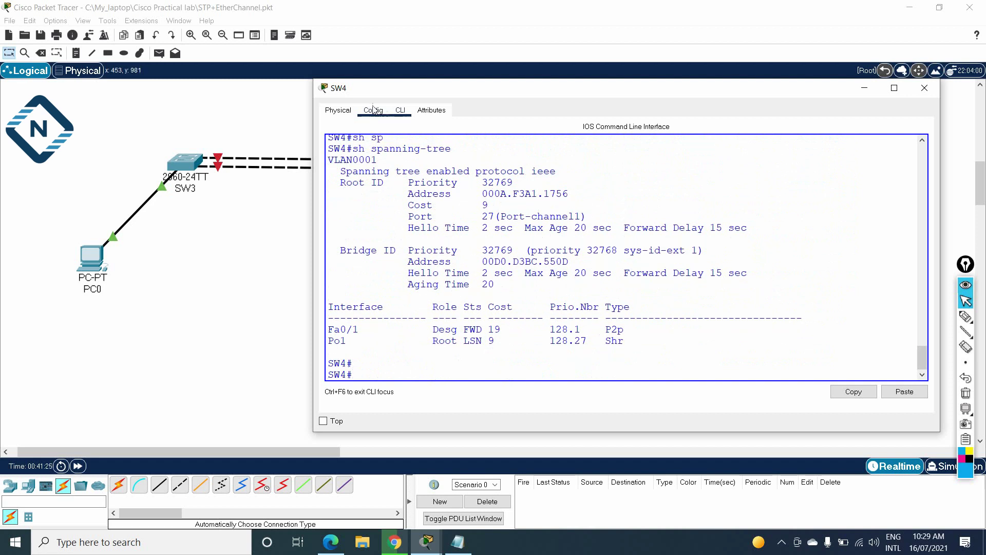
Step: Highlight Po1 as root port in the spanning-tree table and rerun the command
left_click_drag(390, 92, 538, 122)
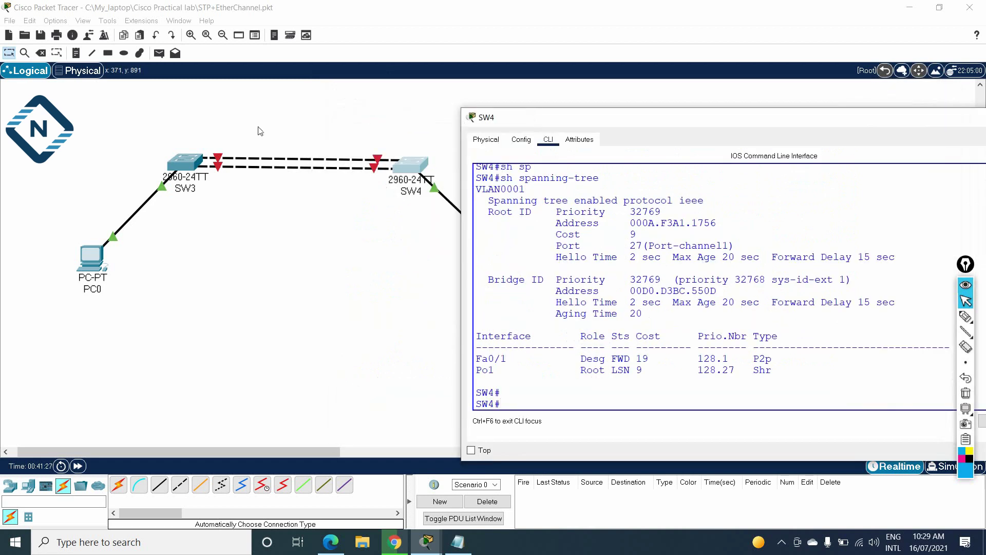
left_click_drag(491, 374, 474, 372)
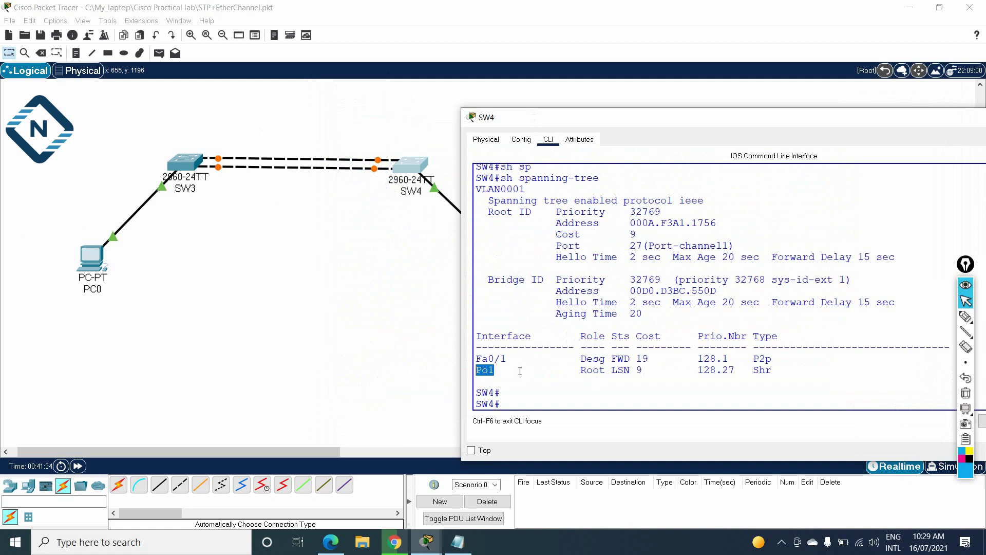
scroll(520, 371, "up", 2)
scroll(524, 371, "down", 2)
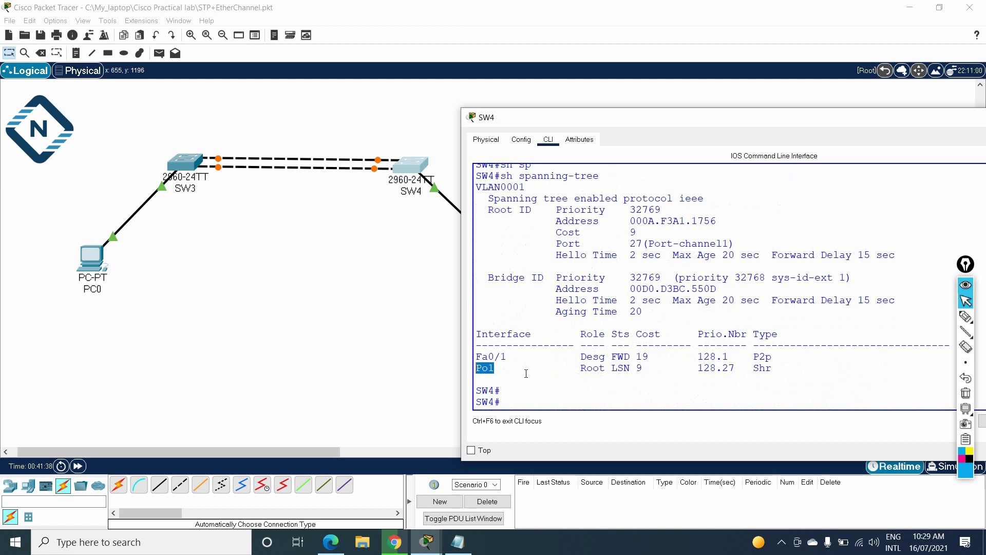
left_click_drag(502, 368, 467, 371)
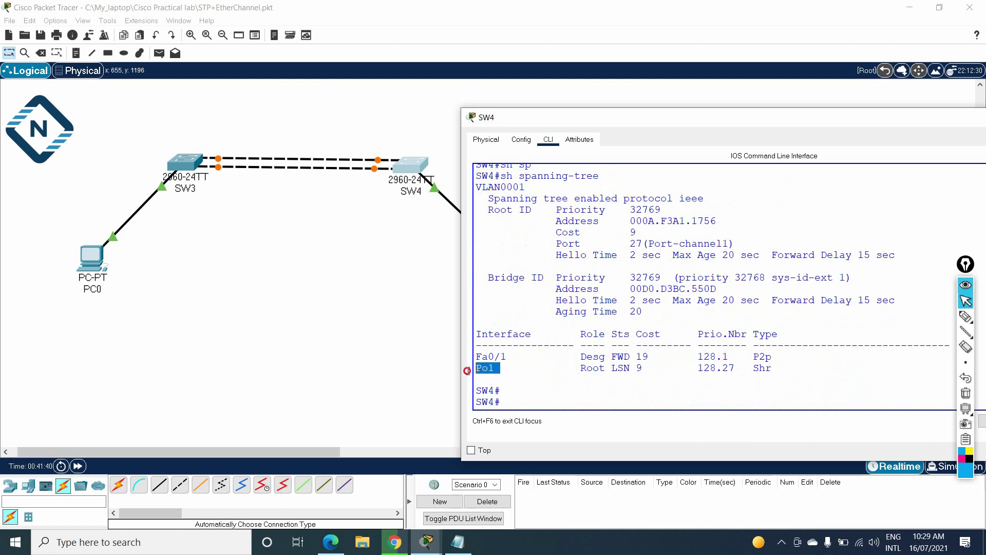
left_click(522, 368)
key("Up")
key("Return")
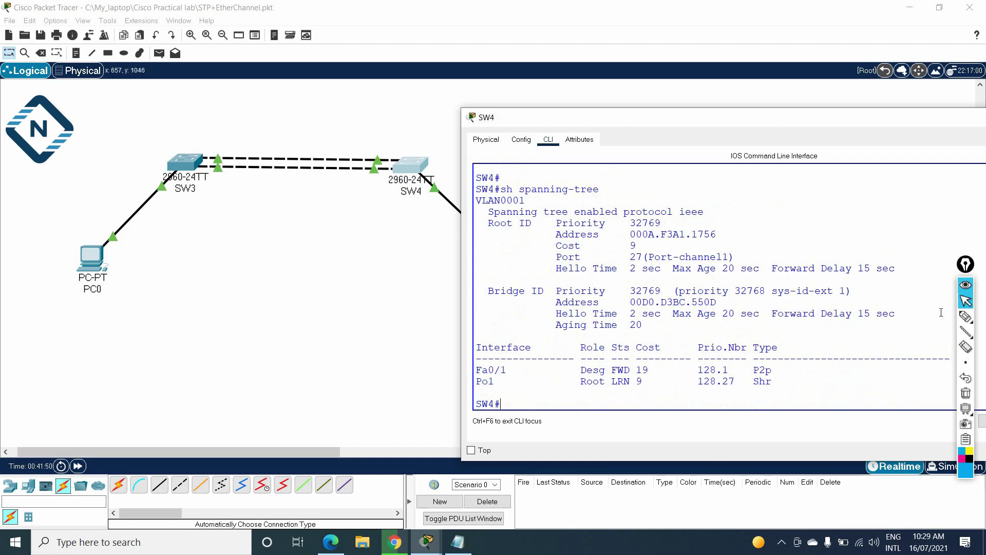
Step: Draw a freehand loop around both SW3–SW4 links on the topology
left_click(965, 316)
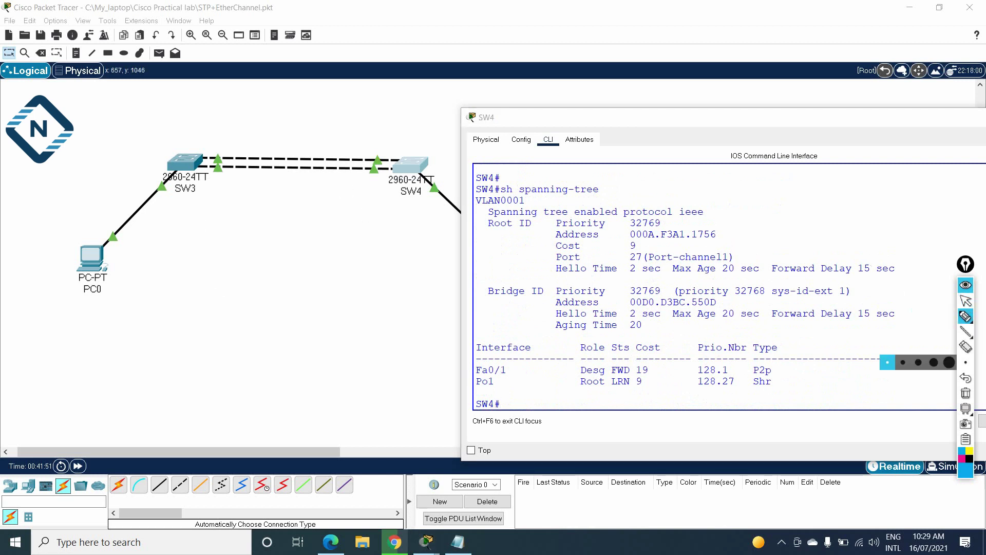
mouse_move(225, 145)
left_mouse_down()
mouse_move(209, 166)
mouse_move(237, 145)
left_mouse_up()
left_click_drag(391, 154, 374, 162)
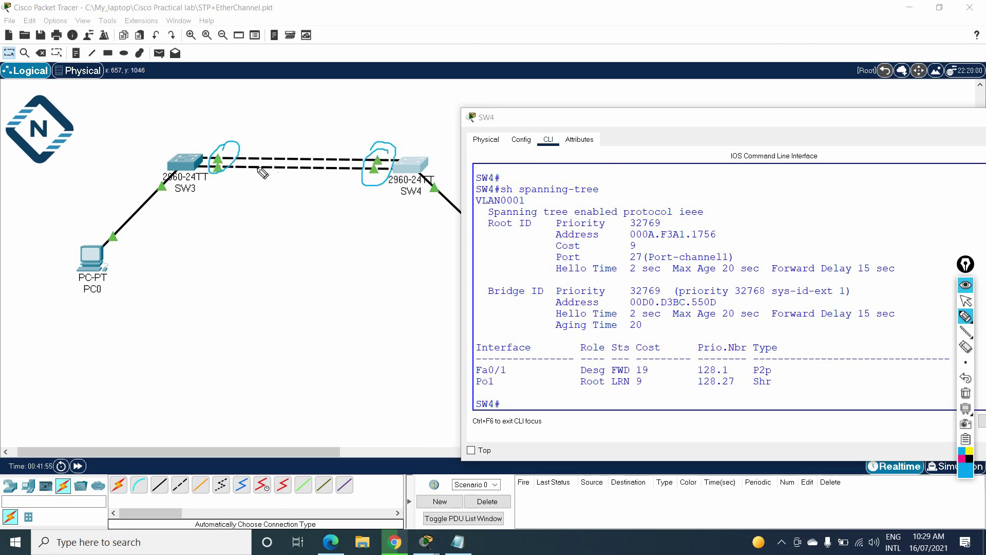
mouse_move(236, 150)
left_mouse_down()
mouse_move(209, 150)
mouse_move(225, 181)
mouse_move(393, 183)
mouse_move(397, 152)
mouse_move(347, 145)
mouse_move(210, 144)
mouse_move(198, 161)
mouse_move(277, 186)
mouse_move(393, 186)
left_mouse_up()
left_click_drag(357, 113, 326, 134)
Step: Handwrite 'EtherChannel' and an underlined 'LACP' beside the links, then close SW4's console
mouse_move(330, 122)
left_mouse_down()
mouse_move(367, 123)
mouse_move(376, 133)
mouse_move(365, 126)
mouse_move(385, 110)
mouse_move(386, 124)
mouse_move(393, 115)
mouse_move(401, 123)
mouse_move(492, 114)
left_mouse_up()
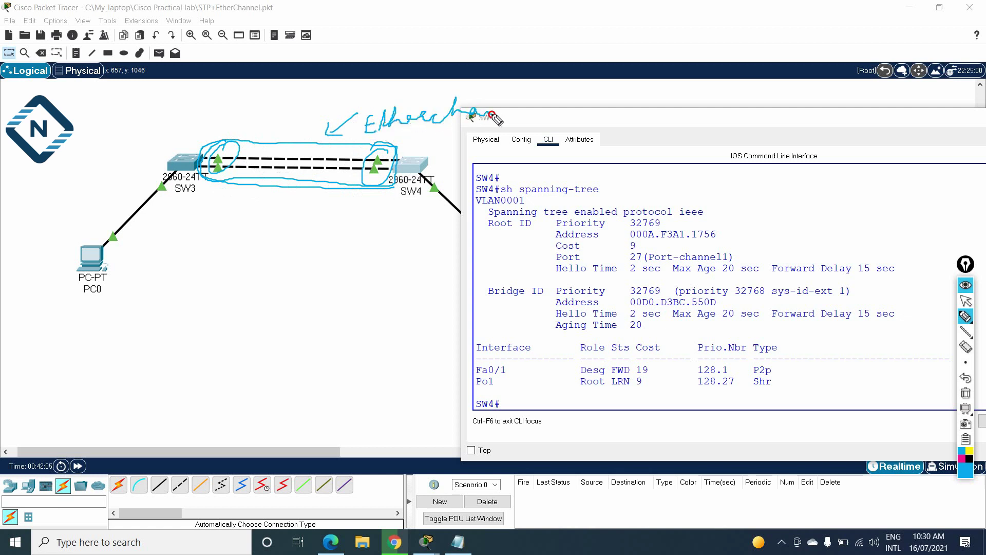
left_click_drag(297, 210, 332, 221)
mouse_move(347, 217)
left_mouse_down()
mouse_move(348, 225)
mouse_move(366, 208)
left_mouse_up()
left_click_drag(284, 247, 344, 239)
left_click_drag(306, 250, 357, 240)
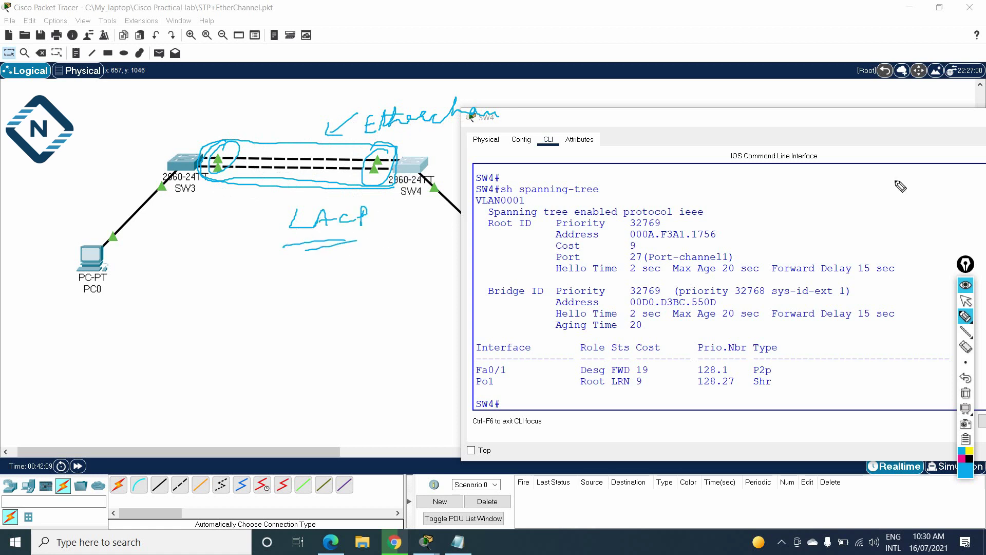
left_click(965, 300)
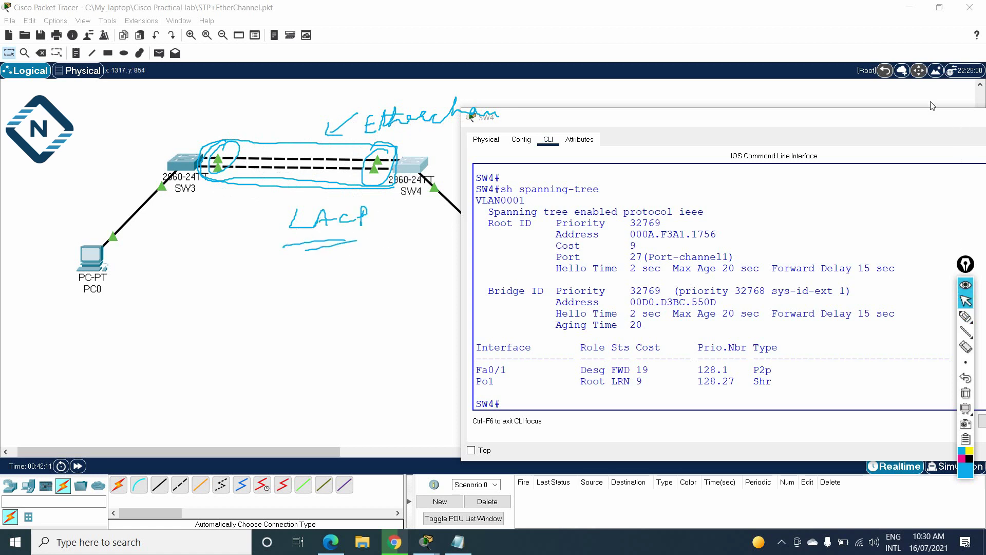
left_click(874, 108)
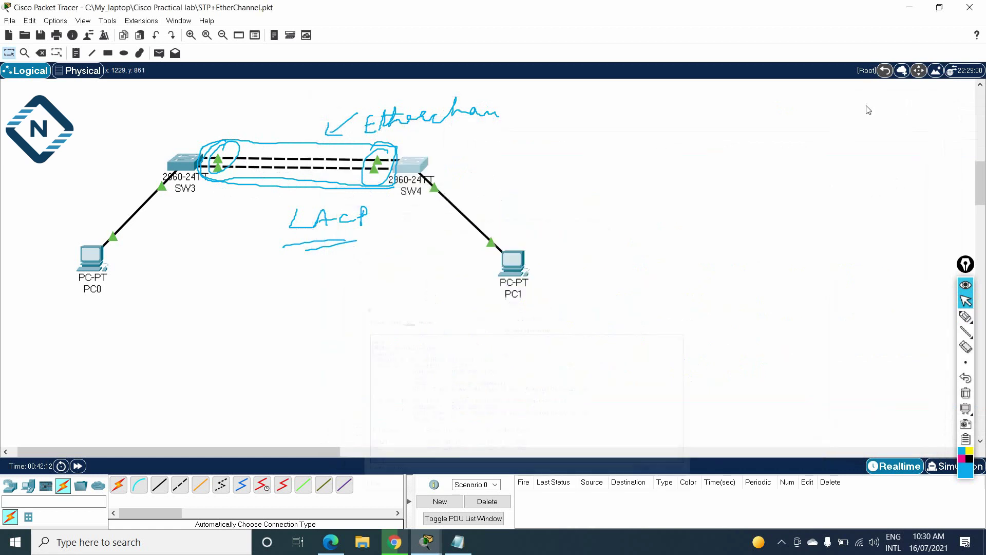